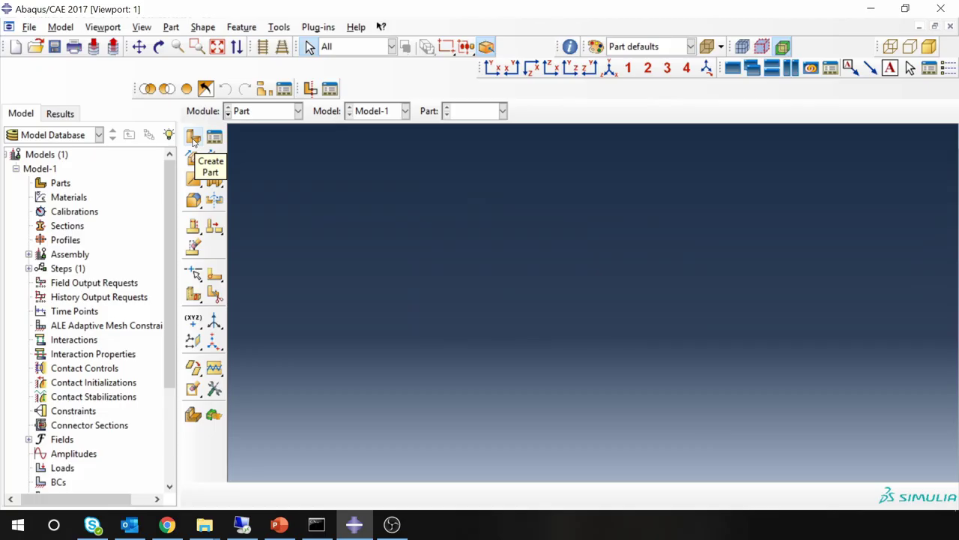
Create a 3D deformable solid extruded part named Plate.
click(193, 139)
text(P)
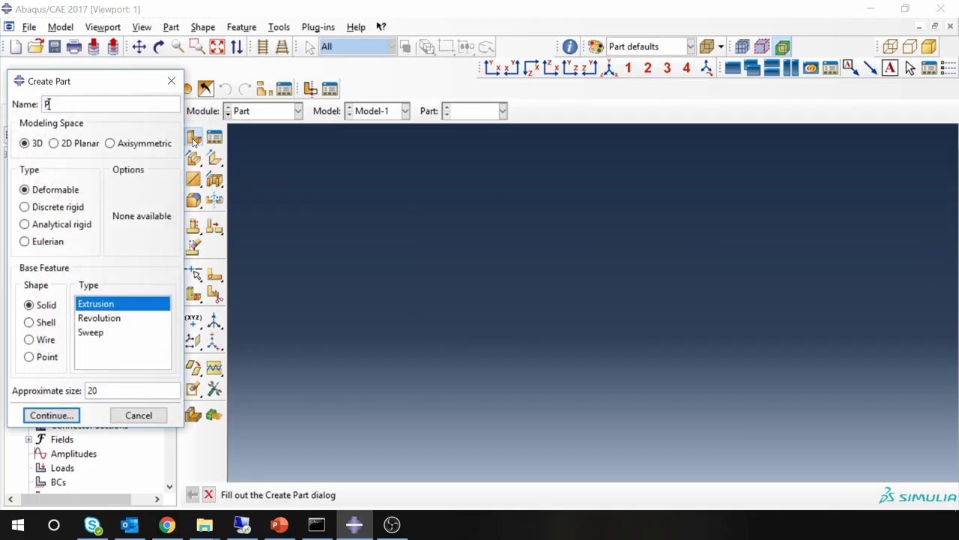
text(late)
click(51, 416)
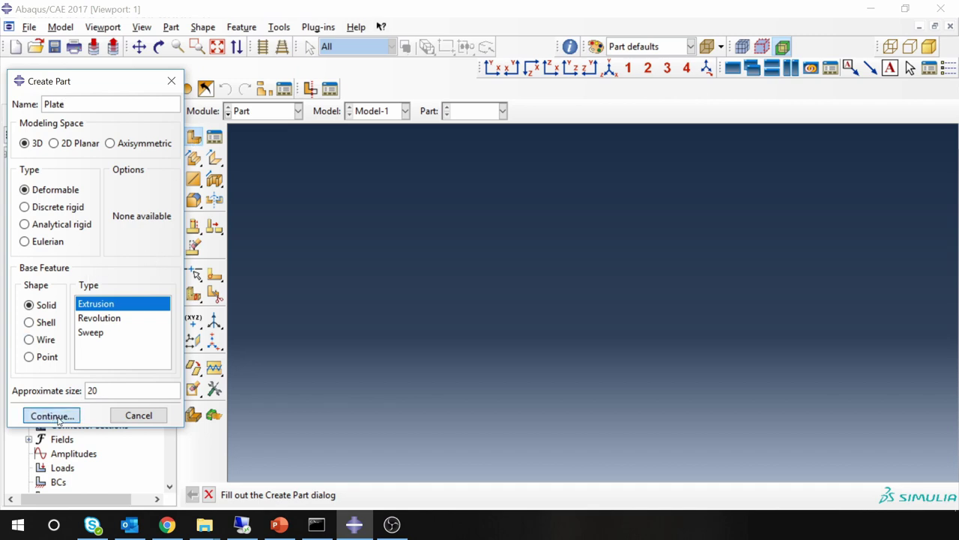
Sketch a closed four-sided tapered outline with connected lines.
click(215, 117)
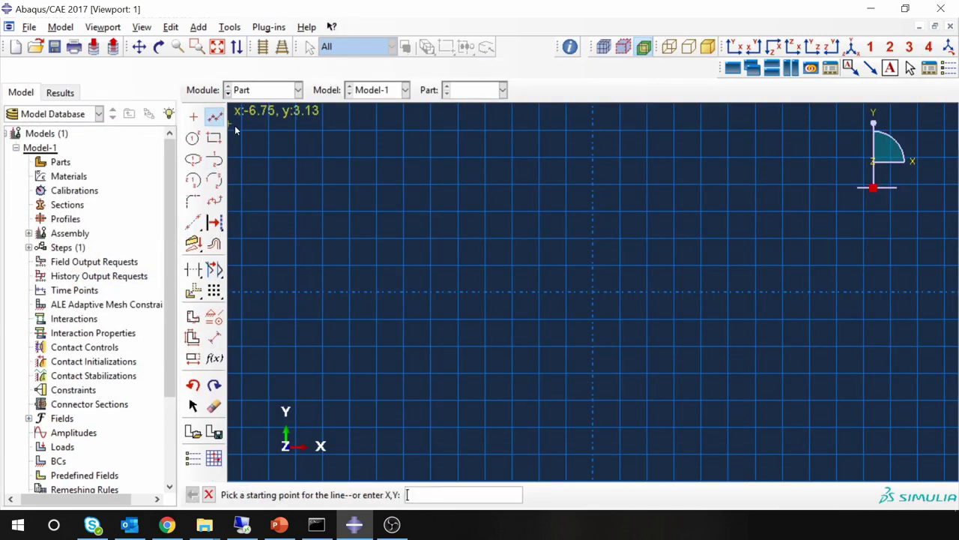
click(458, 264)
click(593, 211)
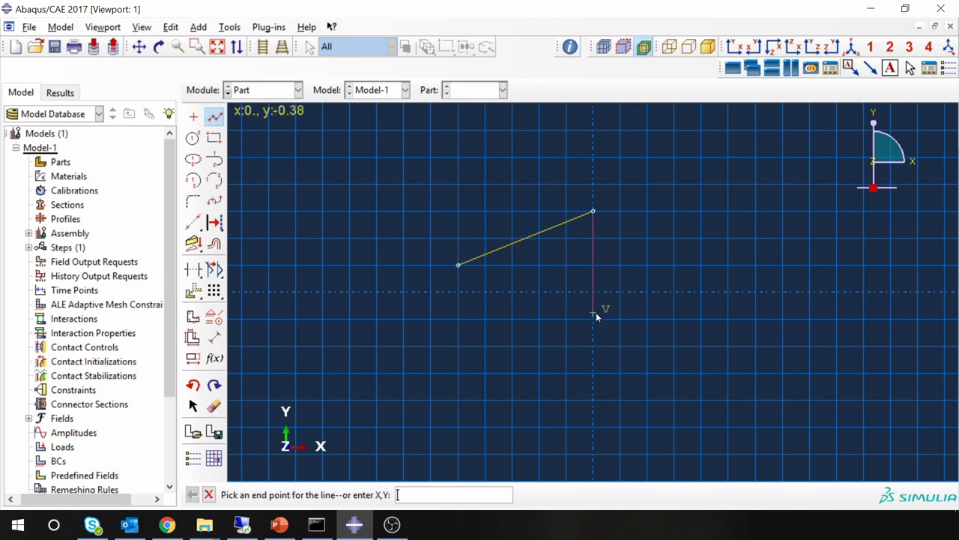
click(593, 345)
click(458, 320)
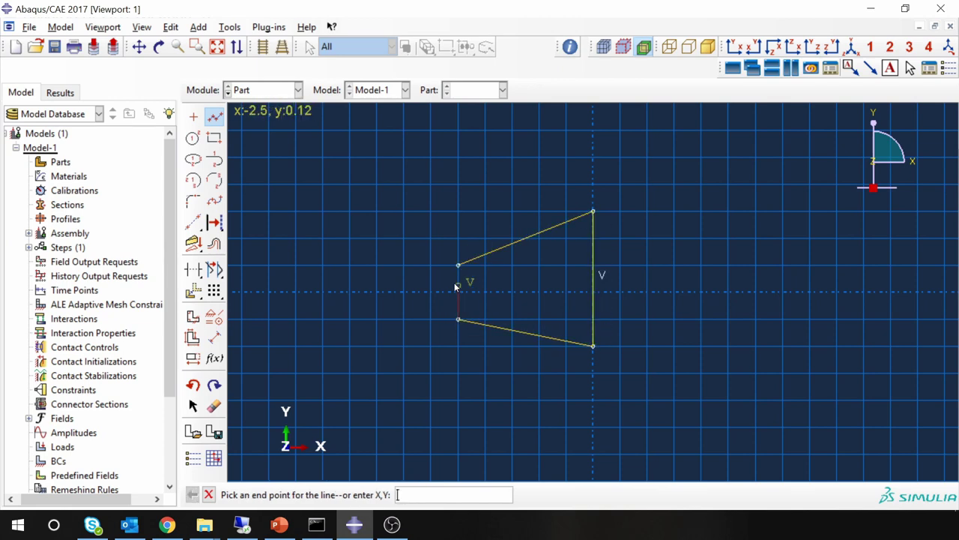
click(458, 265)
key(Escape)
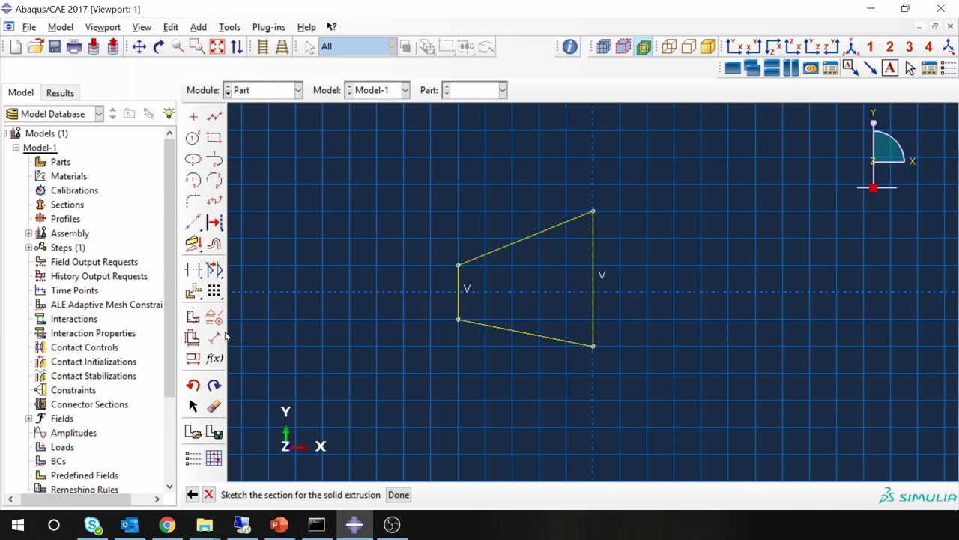
Dimension the left end edge to 0.4 and the right end edge to 0.8.
click(216, 338)
click(458, 296)
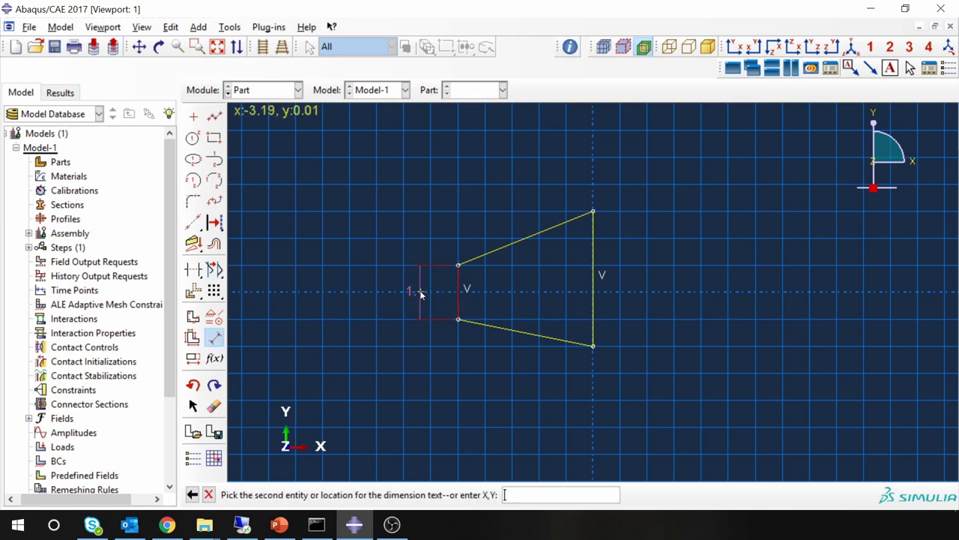
click(418, 292)
text(0.4)
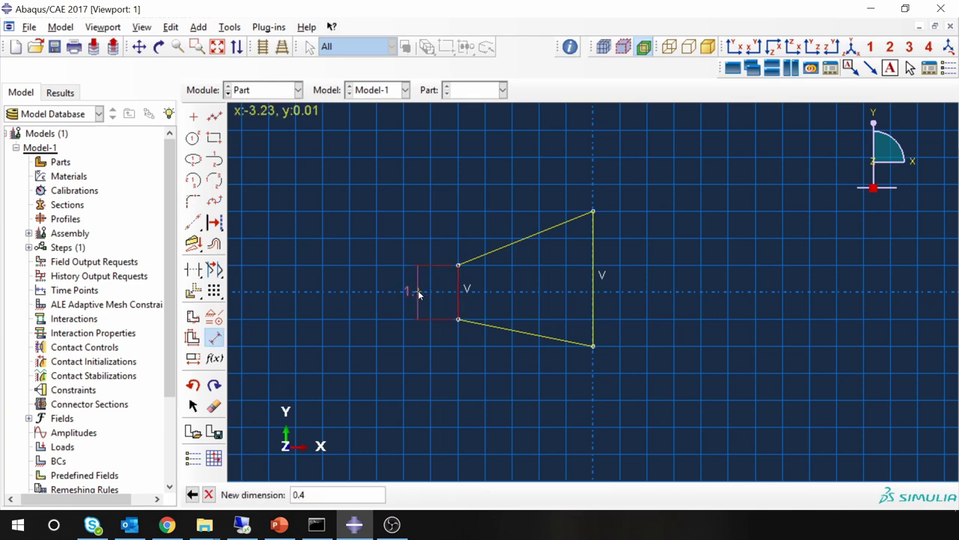
key(Return)
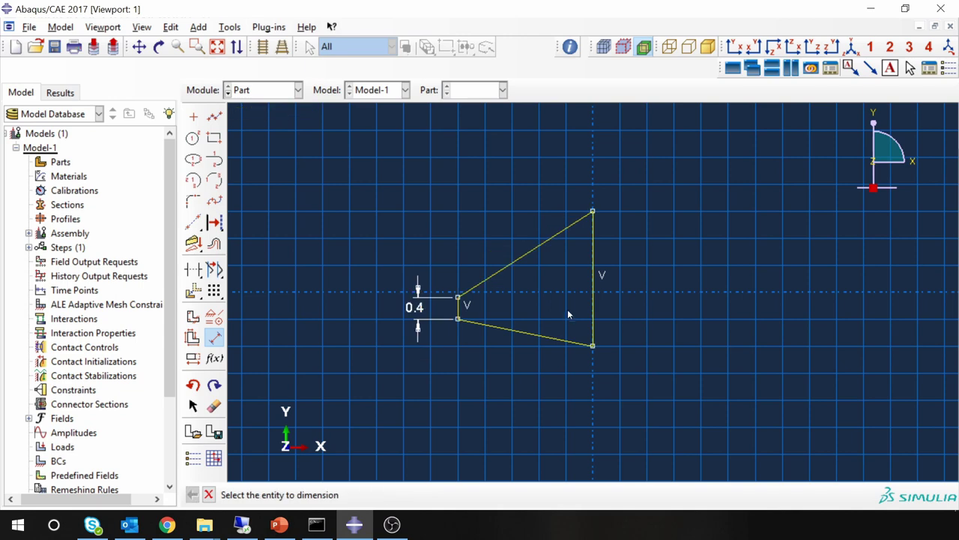
click(592, 298)
click(632, 296)
text(0)
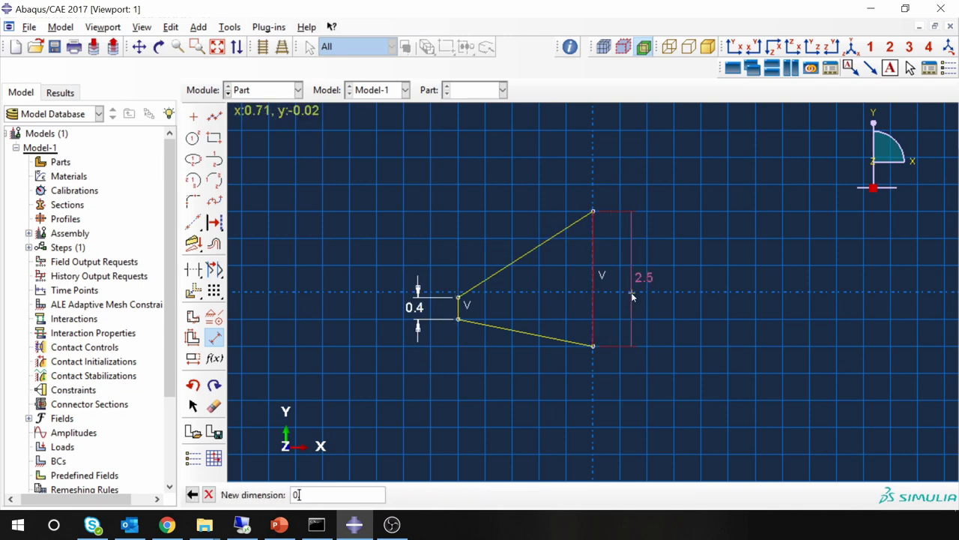
text(.8)
key(Return)
Dimension the plate length to 1 and the vertical corner offset to 0.2.
click(596, 323)
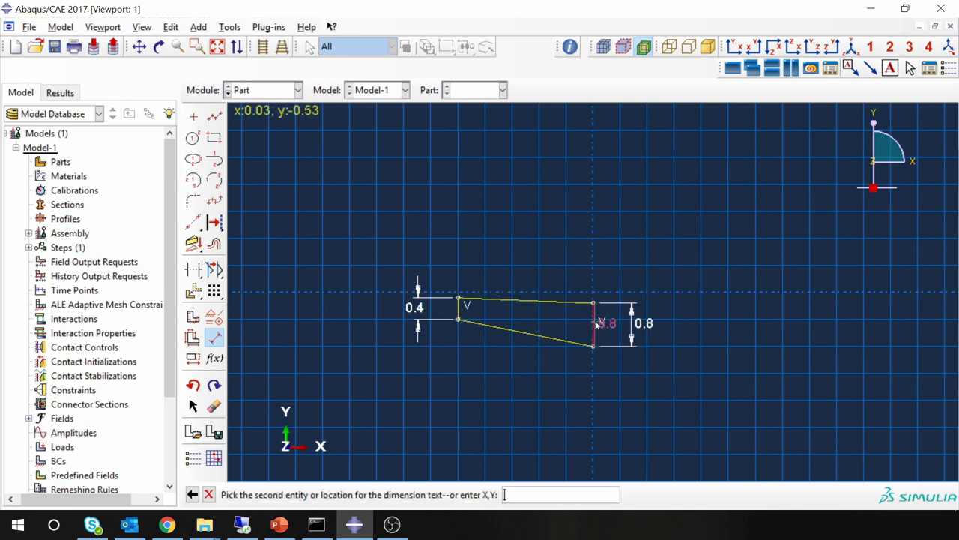
click(460, 314)
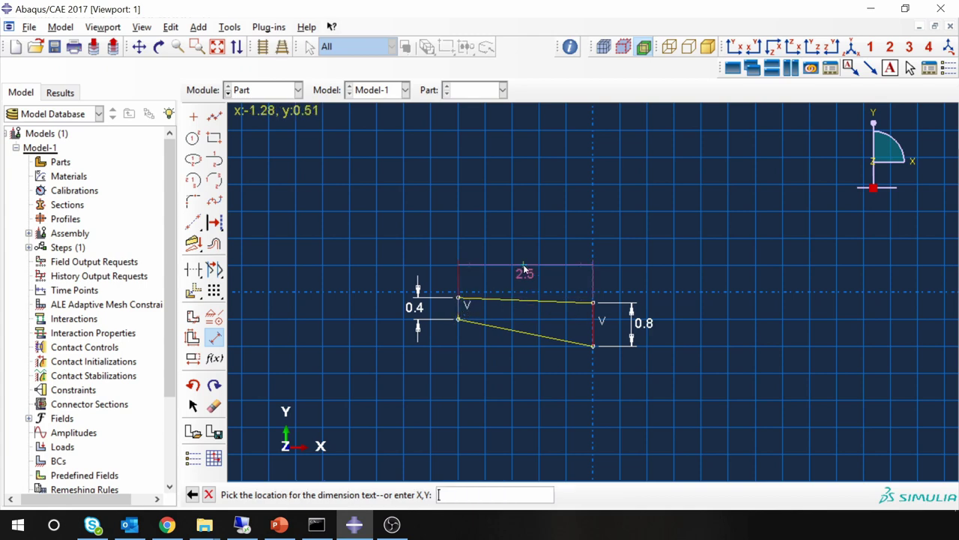
click(525, 270)
text(1)
key(Return)
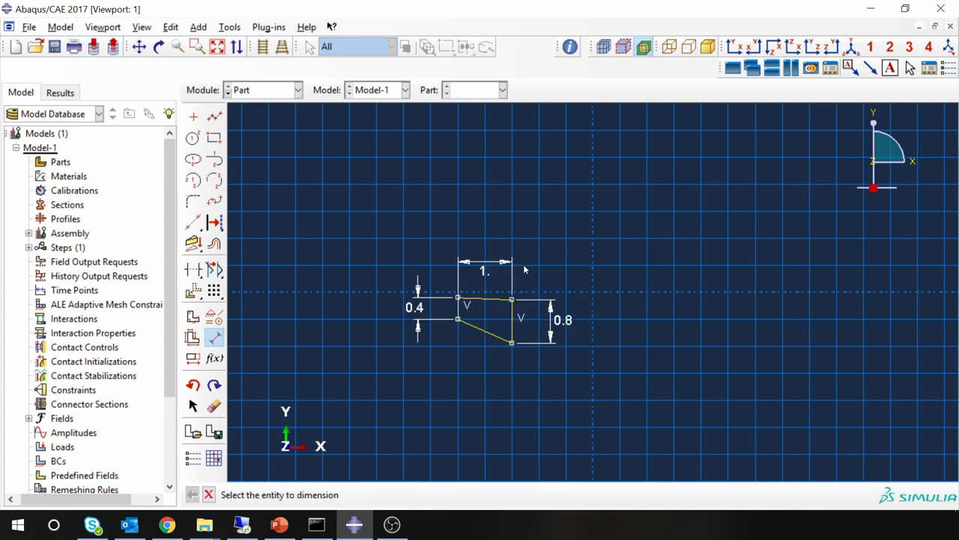
scroll(494, 307, up, 5)
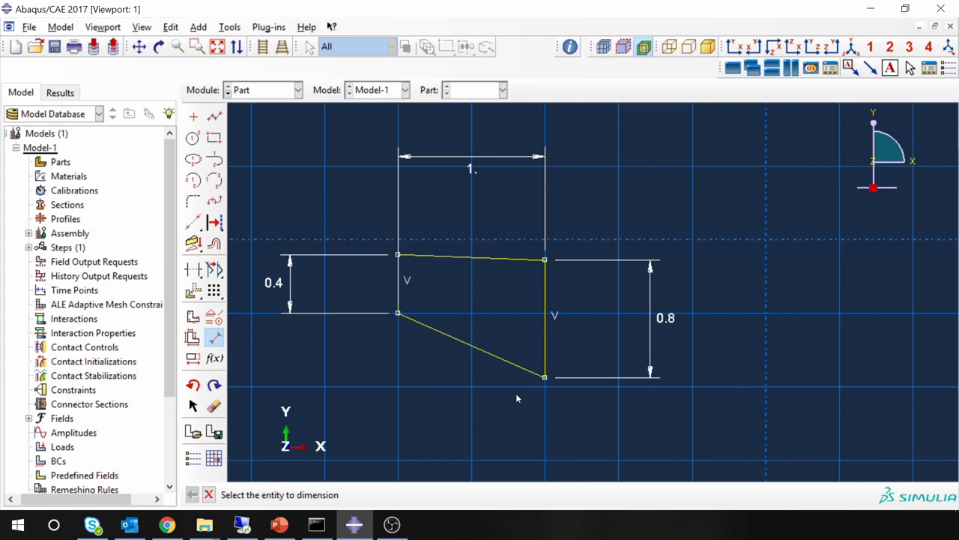
click(545, 376)
click(398, 314)
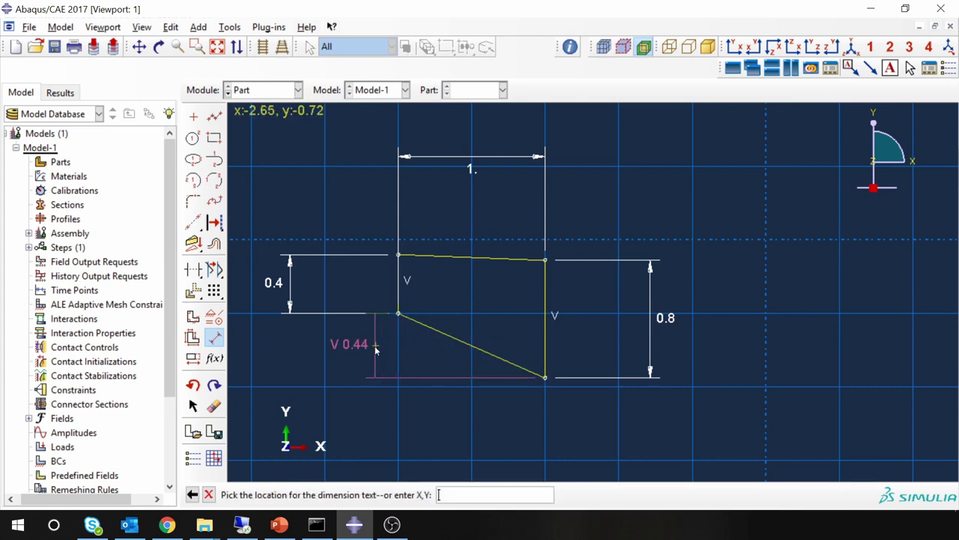
click(361, 350)
text(0.2)
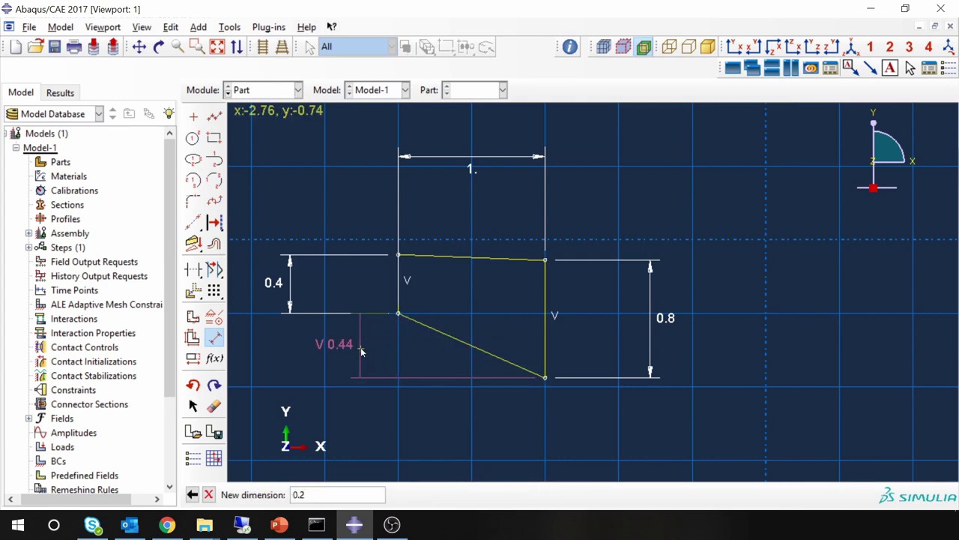
key(Return)
key(Escape)
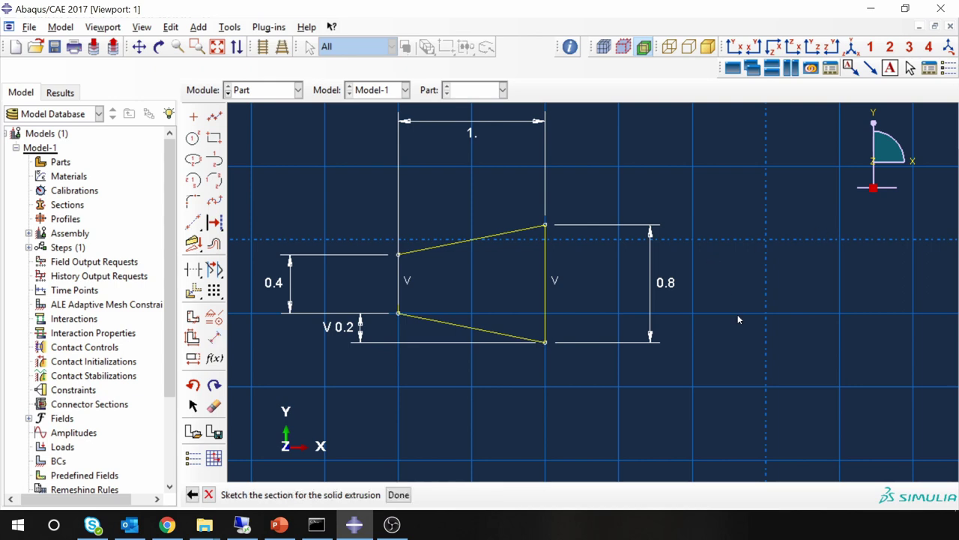
Extrude the dimensioned sketch to a depth of 0.2.
middle_click(742, 331)
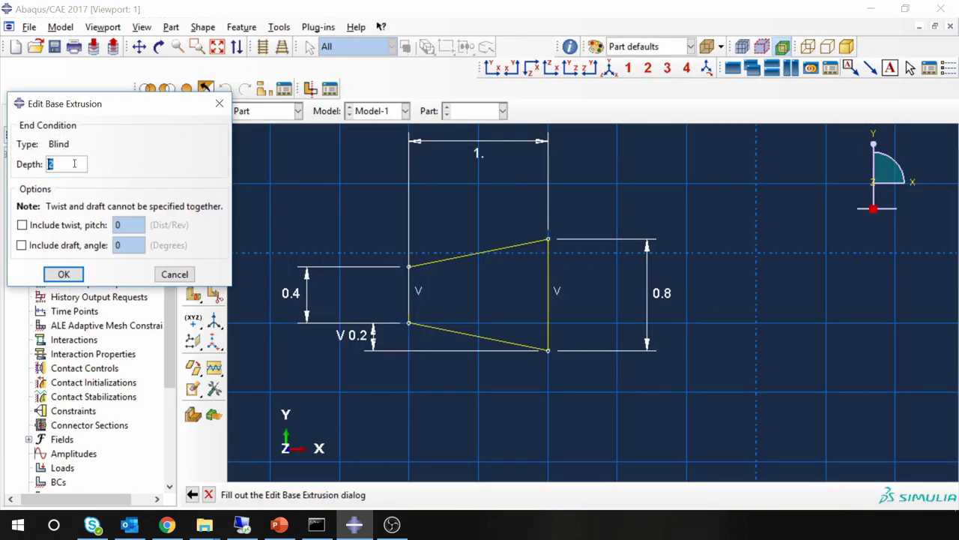
text(0.2)
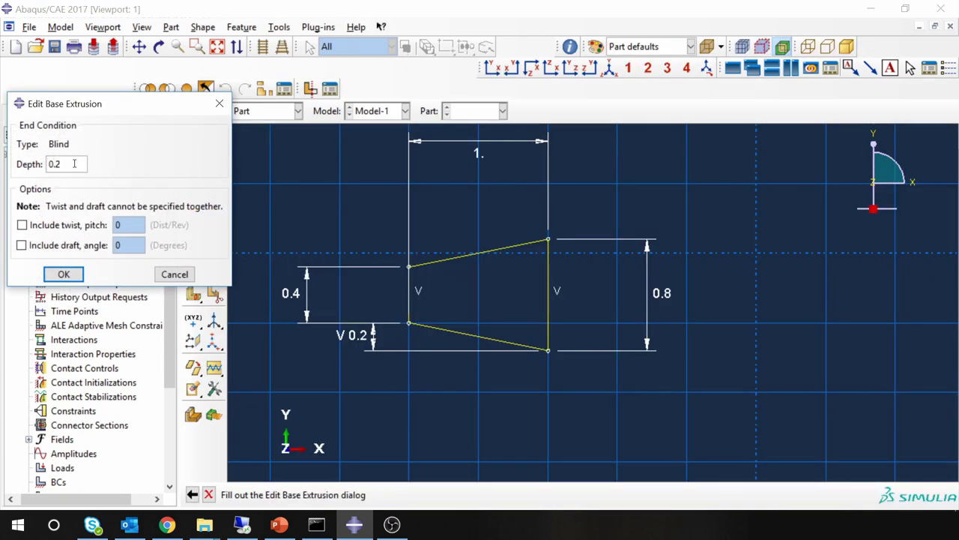
click(64, 274)
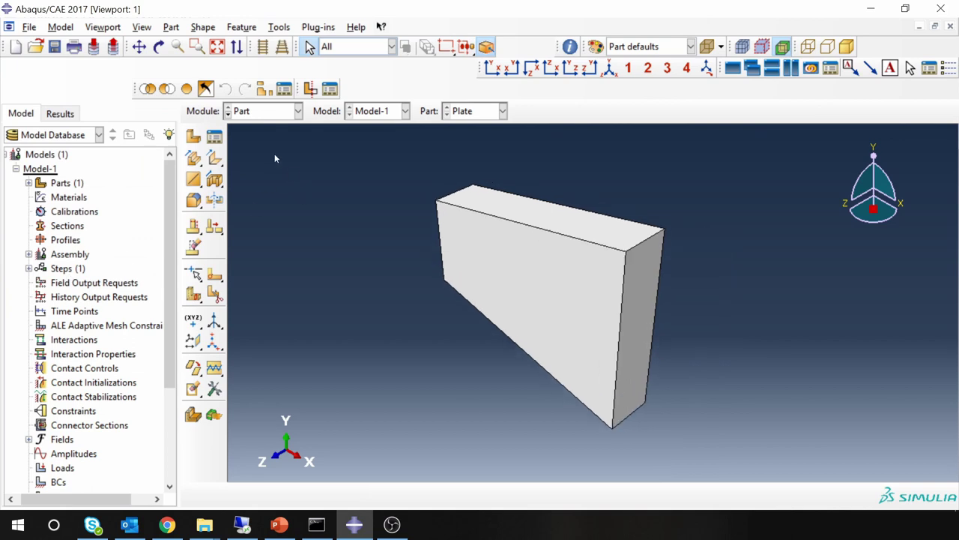
click(260, 114)
In the Property module, define material Gold with isotropic thermal conductivity 320.
click(255, 142)
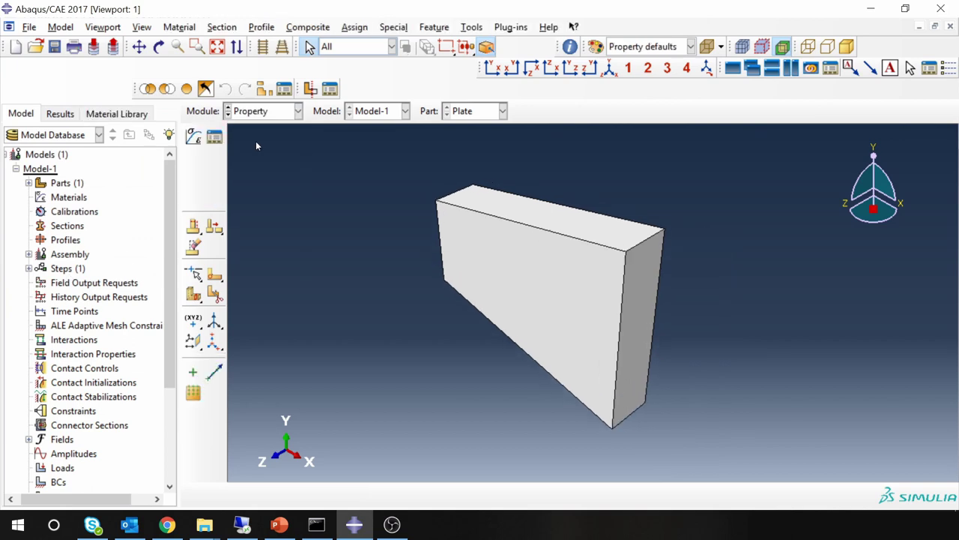
click(192, 141)
text(G)
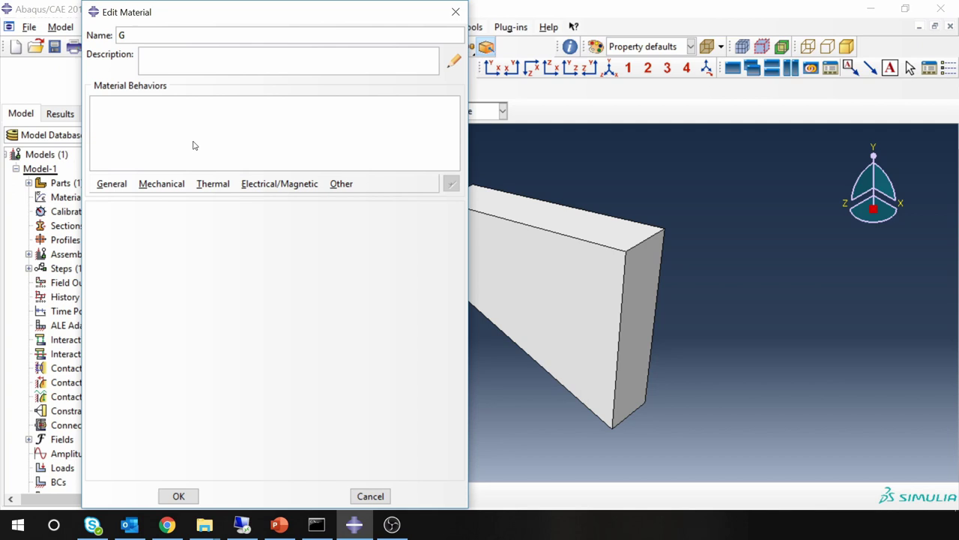
text(dld)
click(212, 186)
click(218, 199)
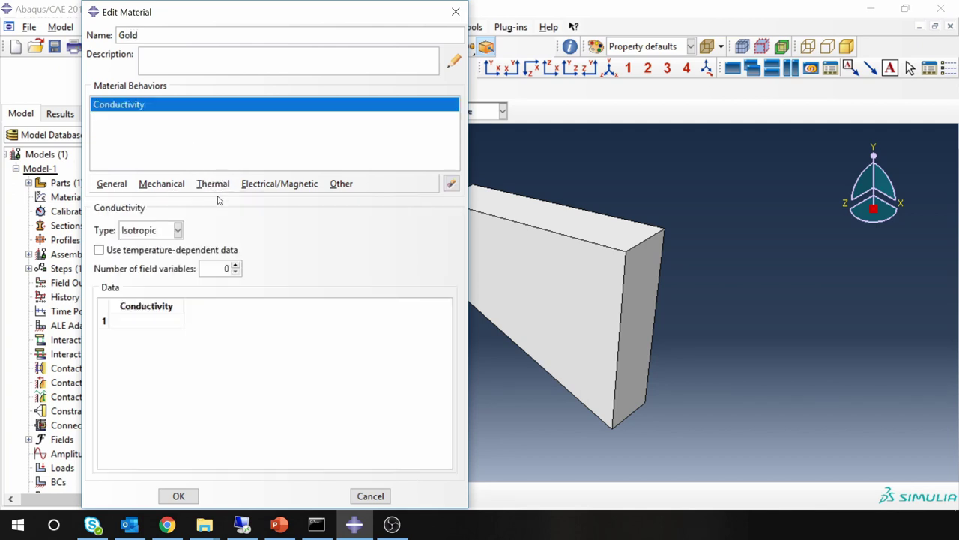
click(158, 320)
text(320)
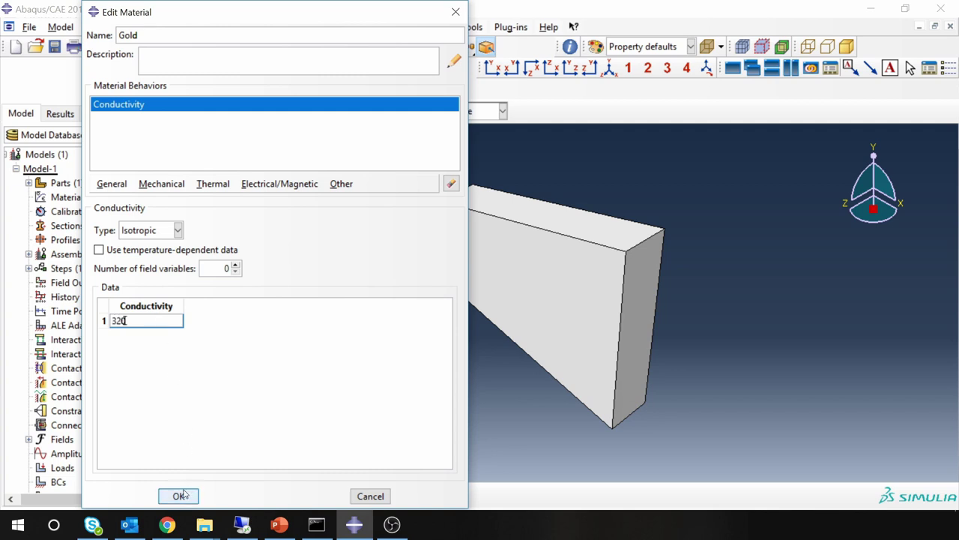
click(181, 495)
Create a solid homogeneous section named Gold using the Gold material.
click(194, 161)
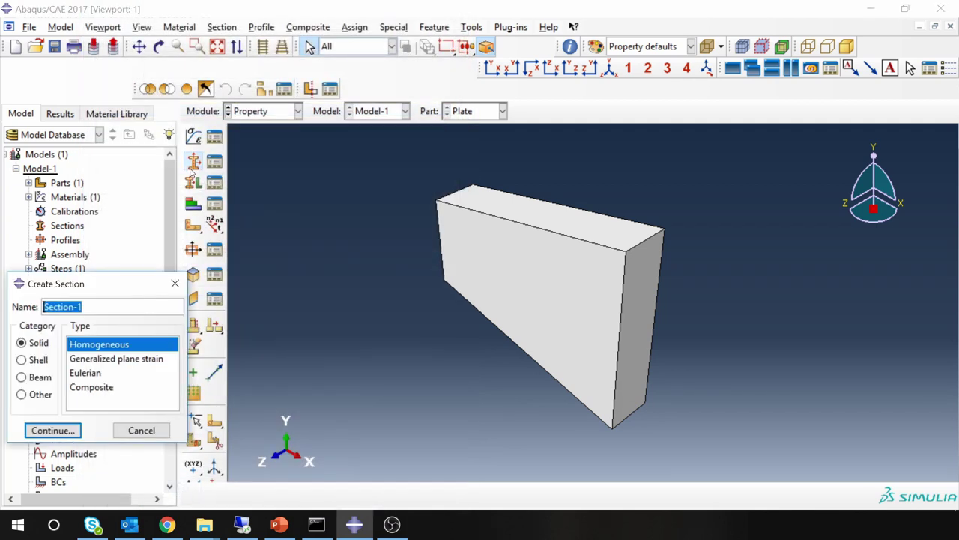
text(Gold)
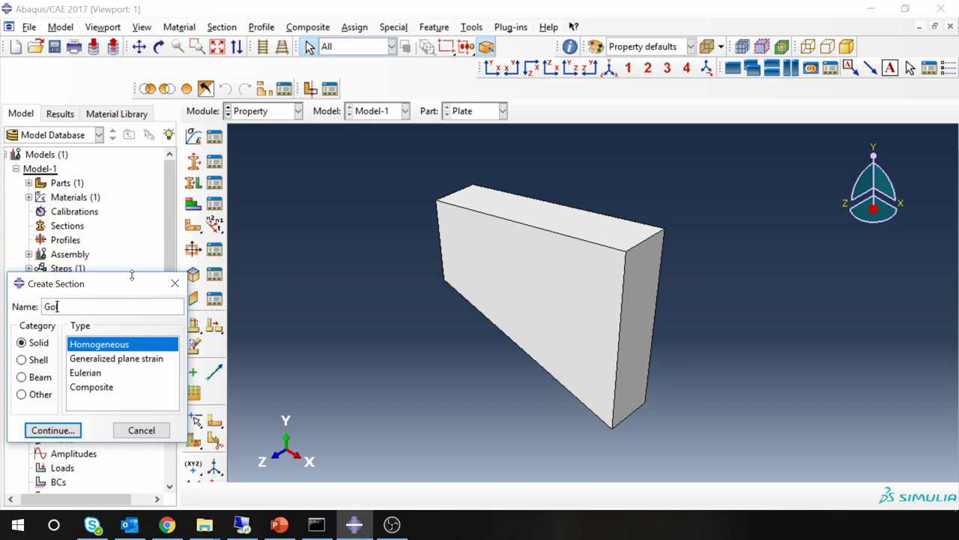
click(69, 430)
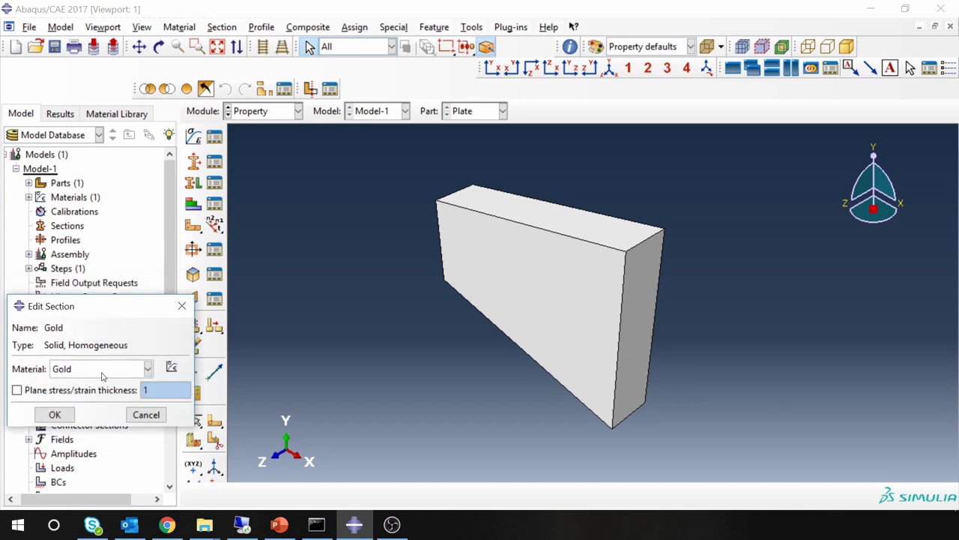
click(55, 415)
Assign the Gold section to the whole plate.
click(193, 182)
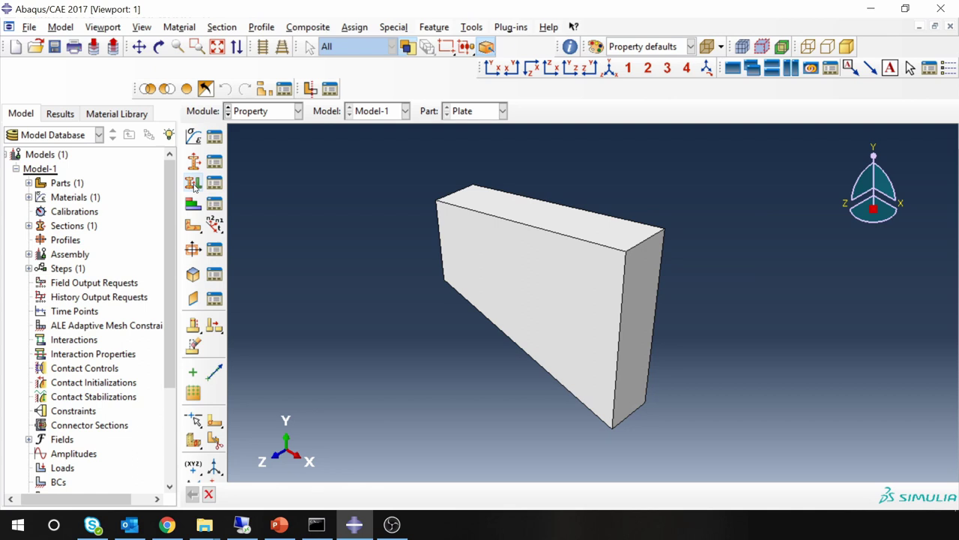
click(497, 269)
middle_click(406, 293)
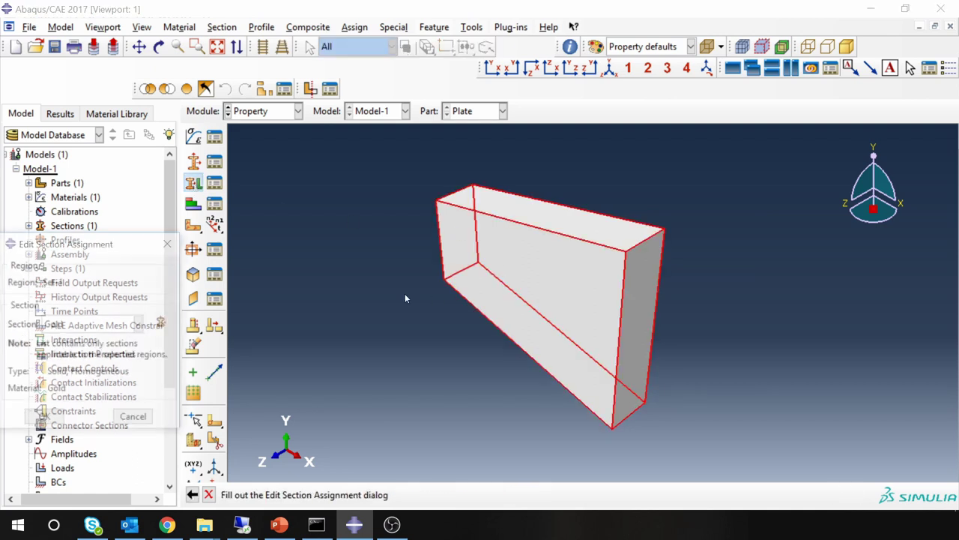
click(46, 419)
Add an instance of the Plate part to the assembly.
click(268, 113)
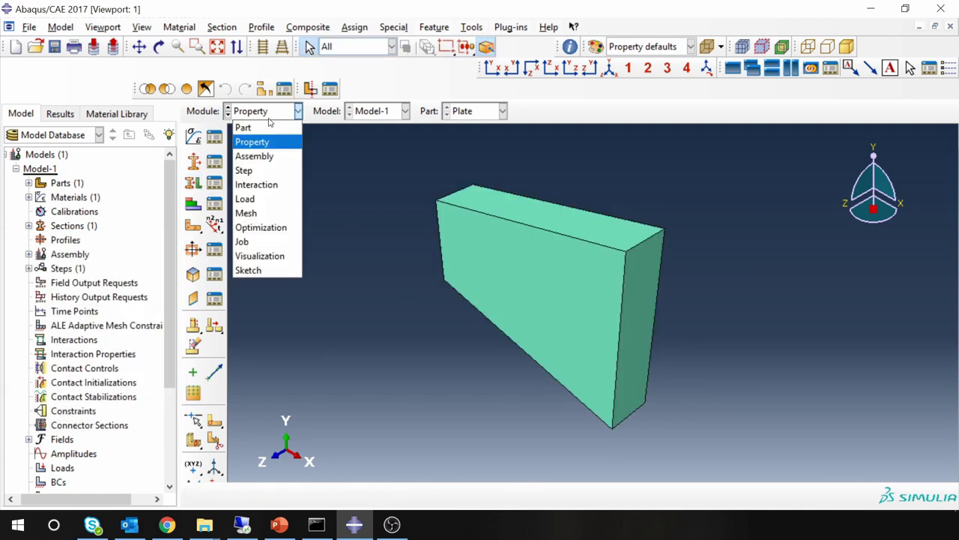
click(255, 156)
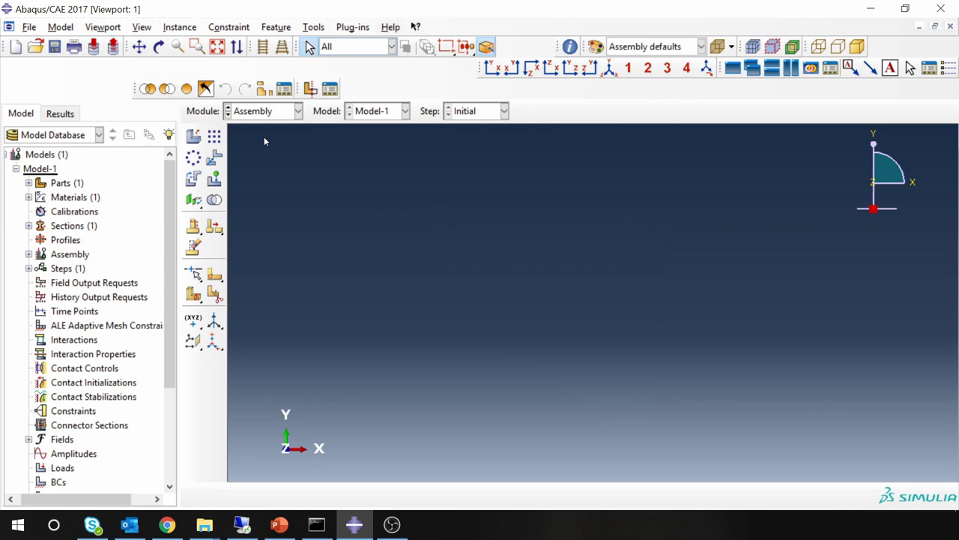
click(193, 136)
click(49, 459)
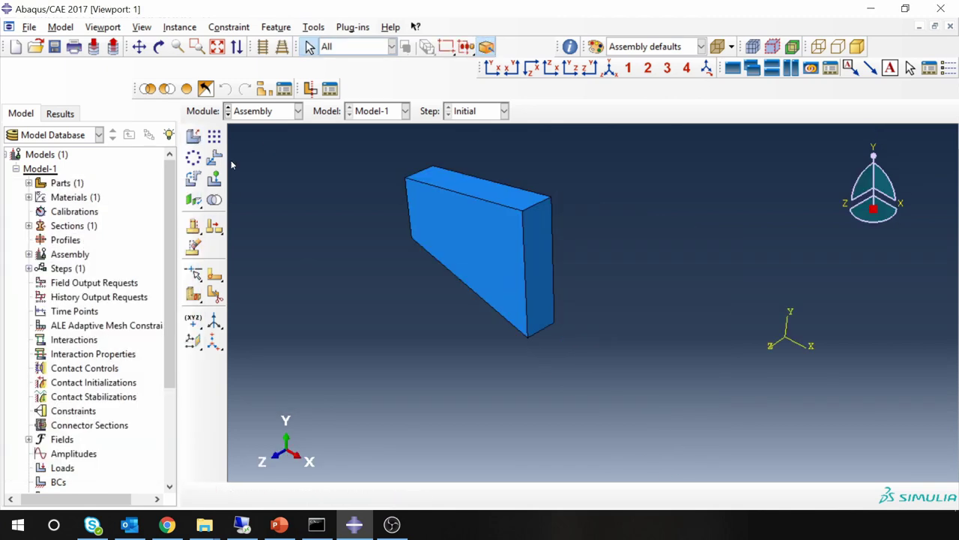
In the Step module, start a heat transfer step named HT after Initial.
click(275, 118)
click(261, 169)
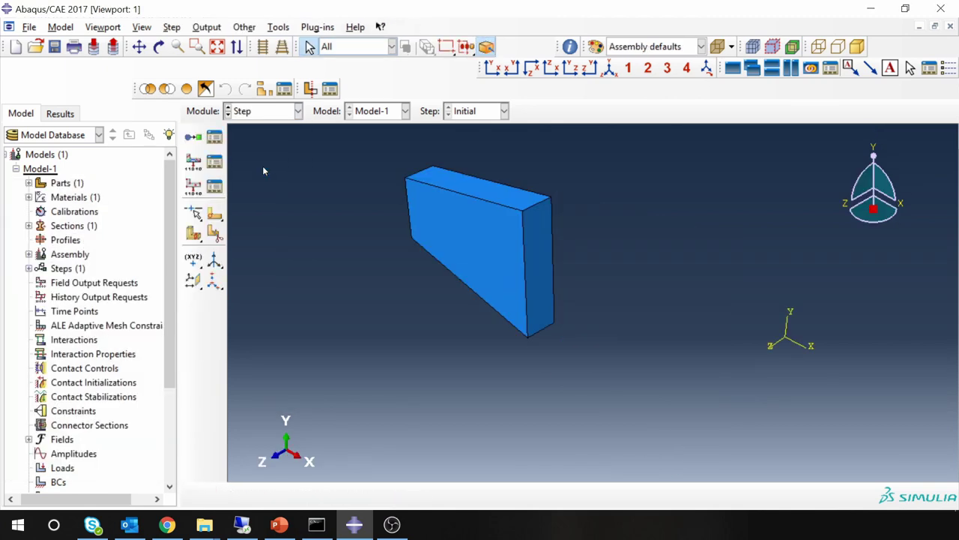
scroll(424, 257, up, 5)
scroll(563, 355, down, 2)
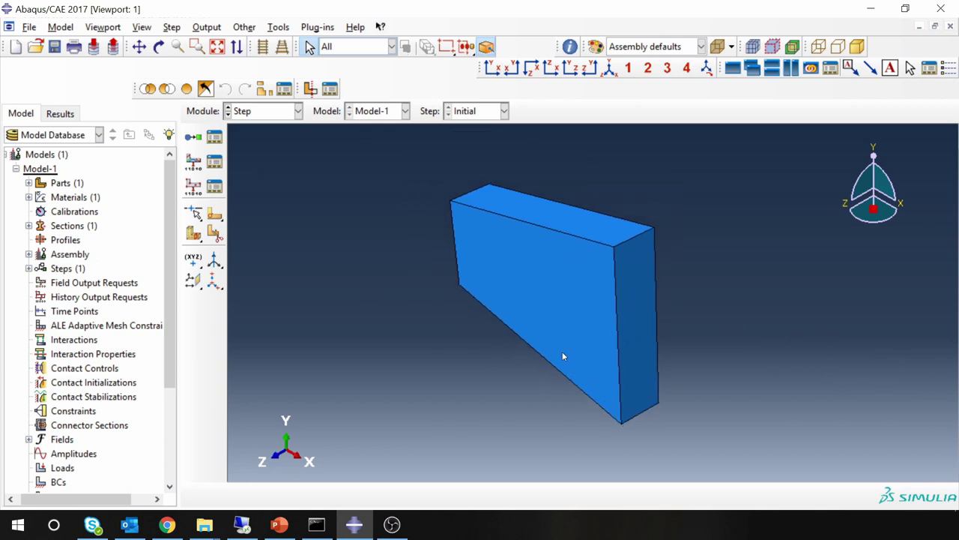
click(194, 136)
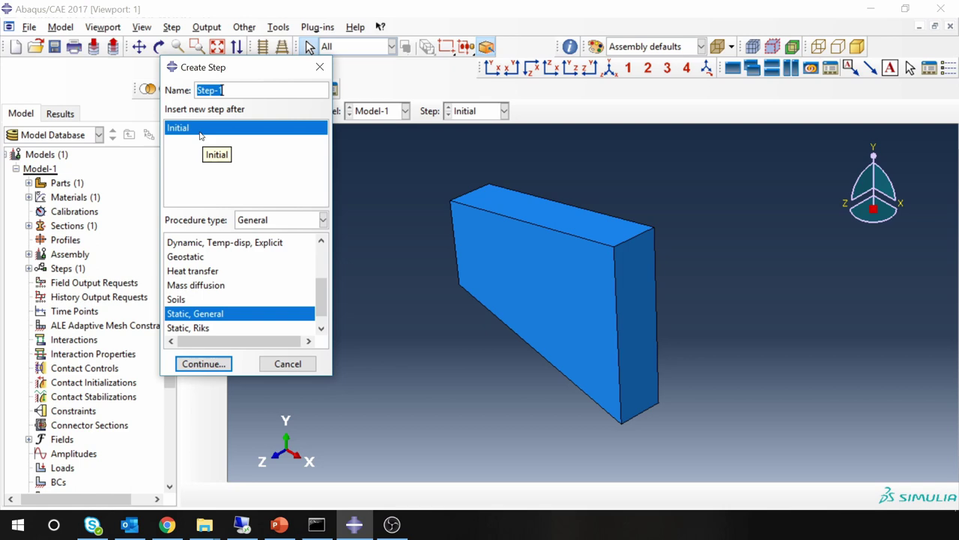
text(HT)
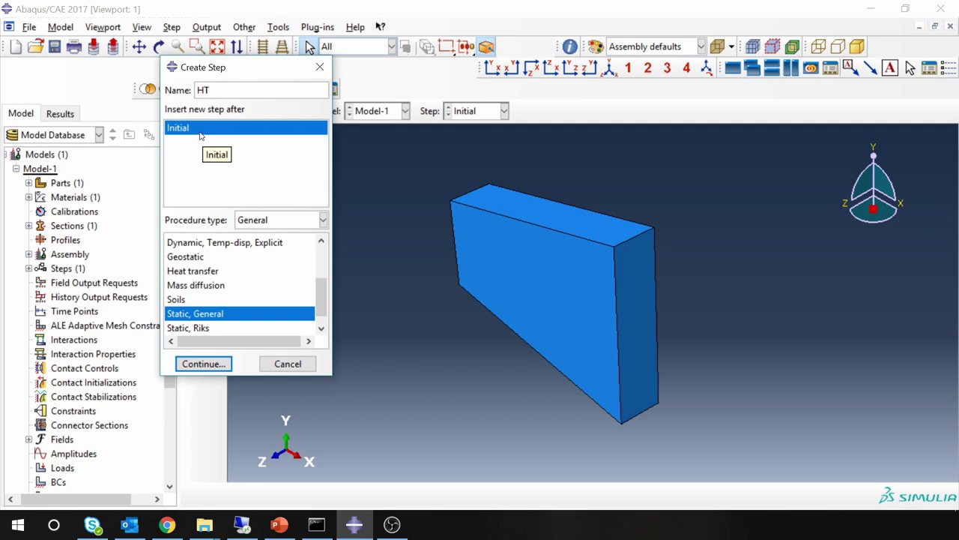
click(219, 272)
click(202, 363)
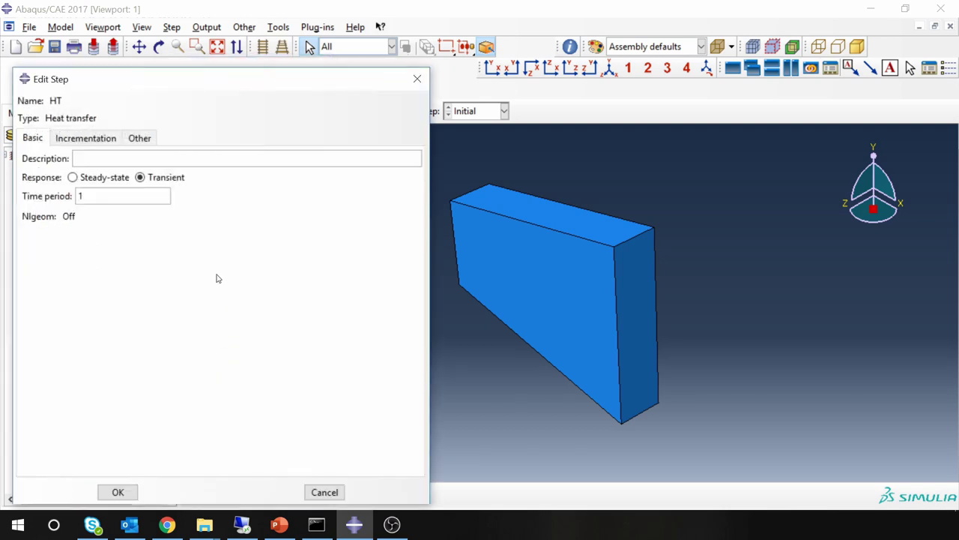
Make the HT step steady-state with time period 1 and create it.
click(72, 179)
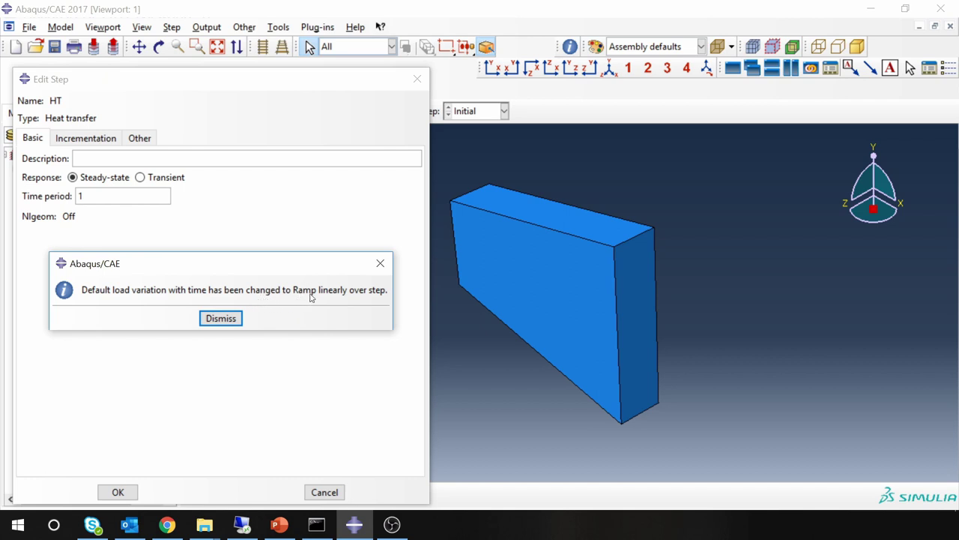
click(220, 319)
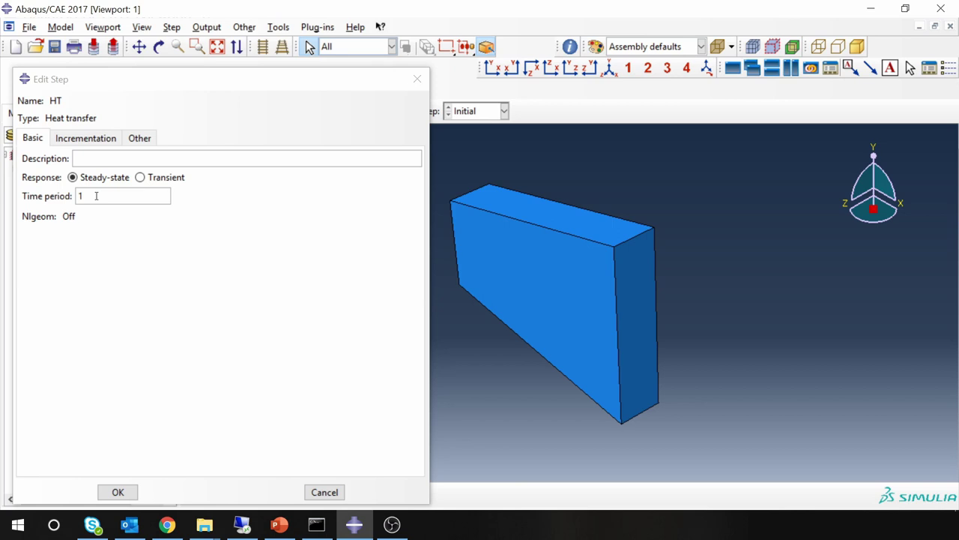
click(86, 140)
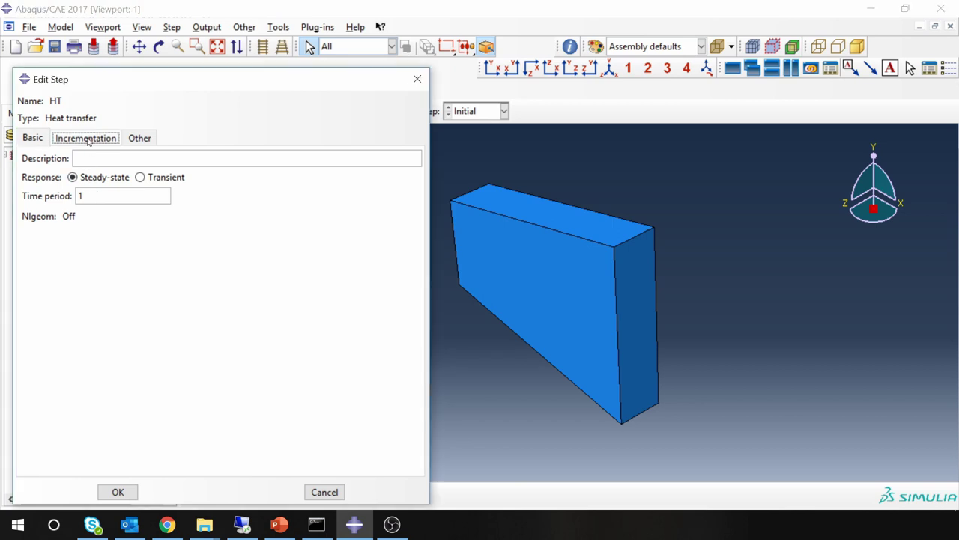
click(38, 144)
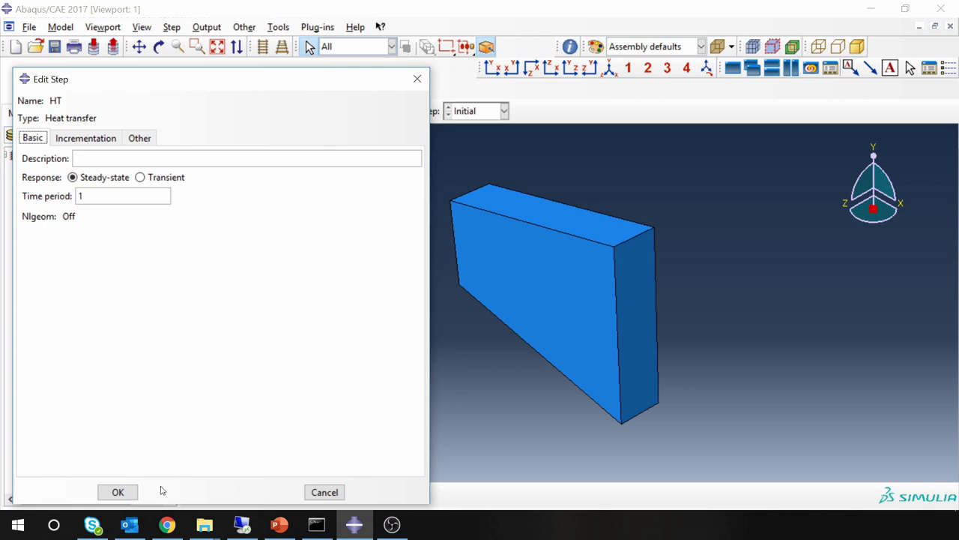
click(118, 492)
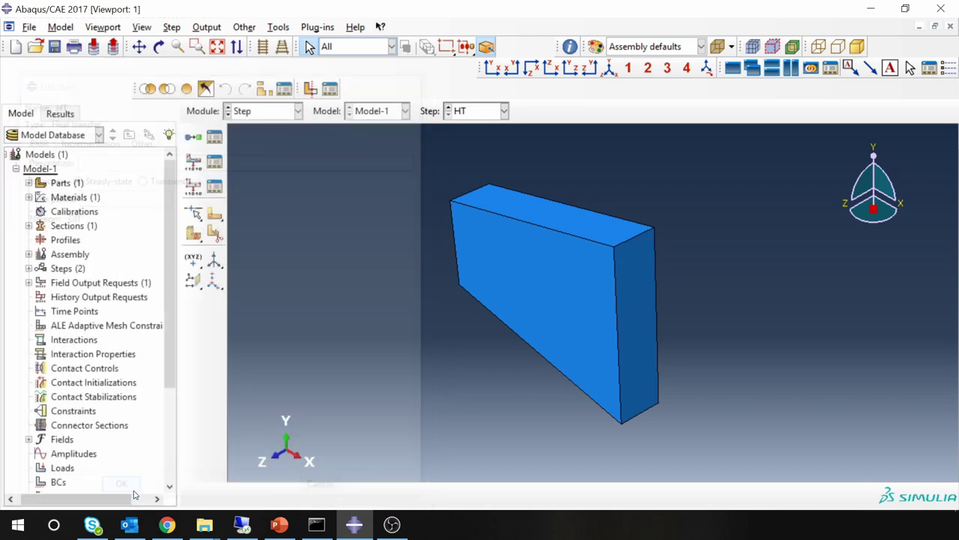
click(270, 114)
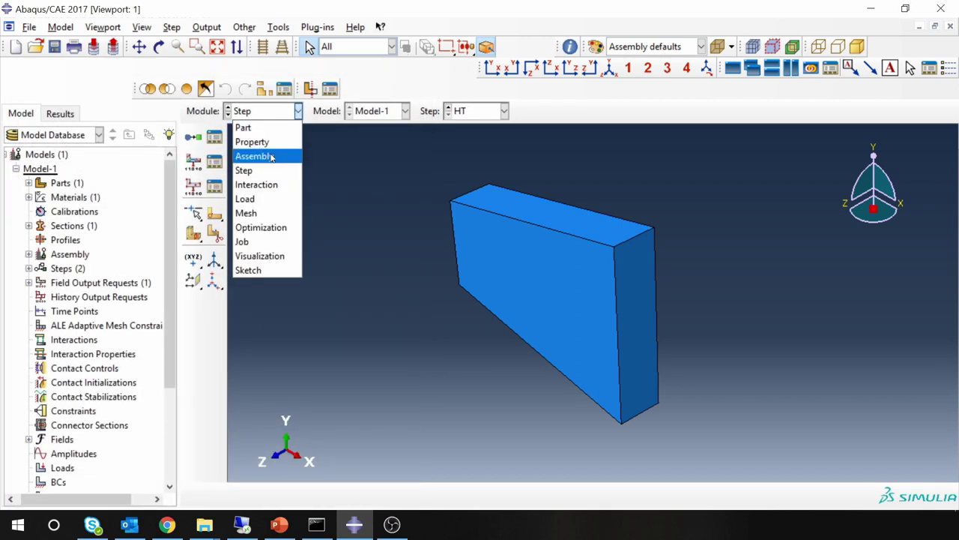
Apply a surface heat flux load named Flux, magnitude 500, to the plate's narrow end face.
click(272, 199)
click(194, 136)
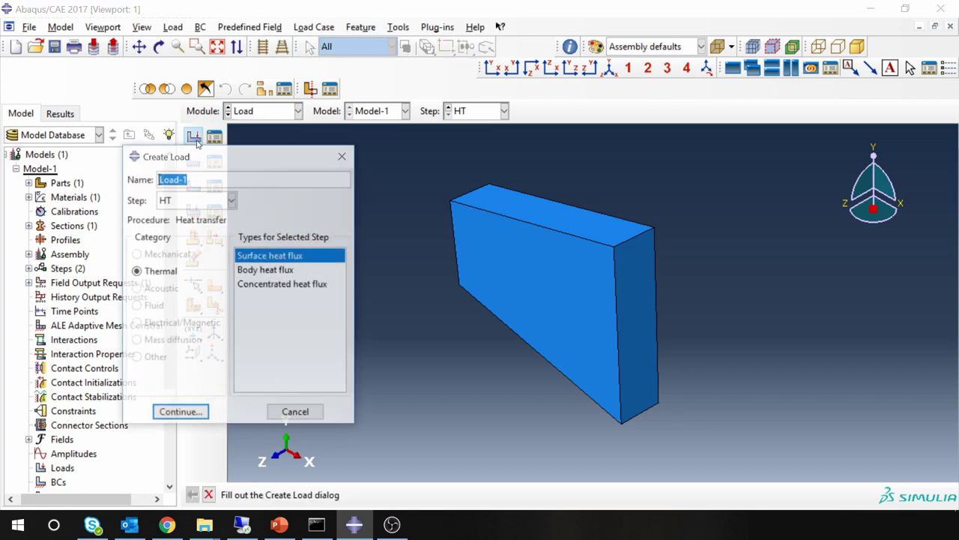
text(Flux)
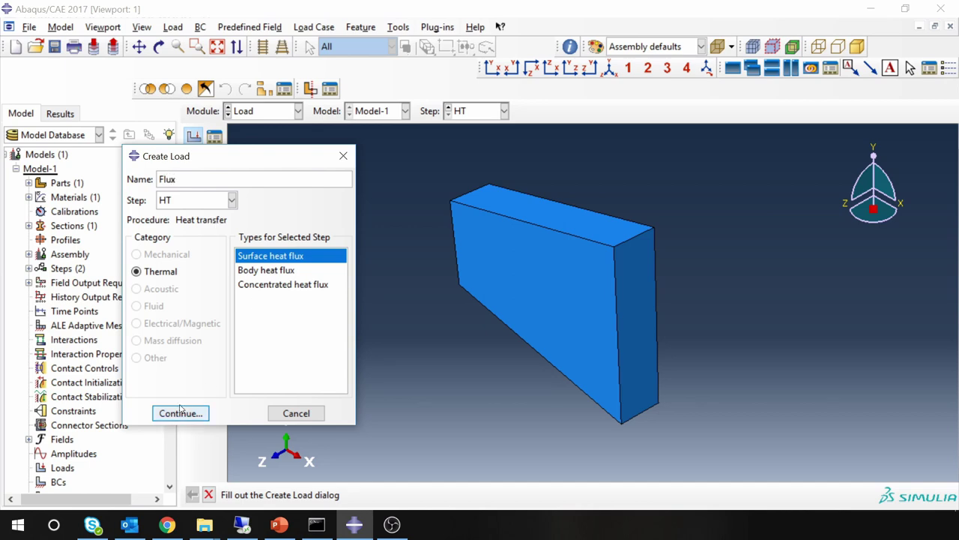
click(181, 413)
ctrl+alt+drag(448, 296, 327, 273)
click(324, 278)
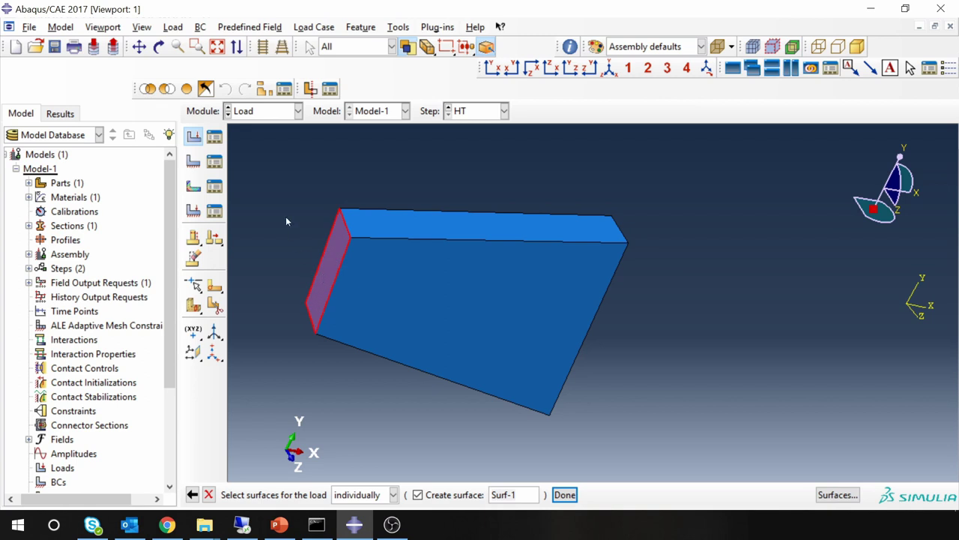
middle_click(285, 219)
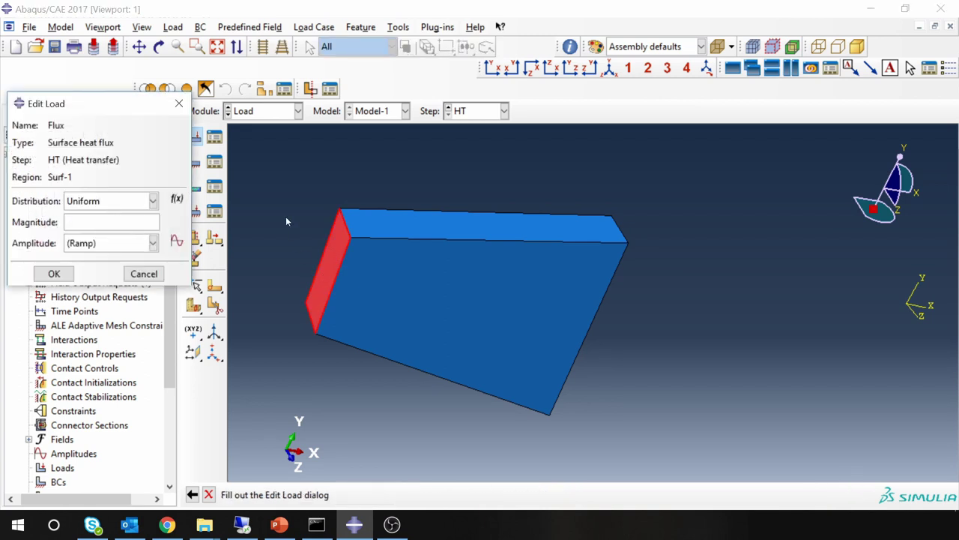
click(141, 221)
text(5000)
click(72, 272)
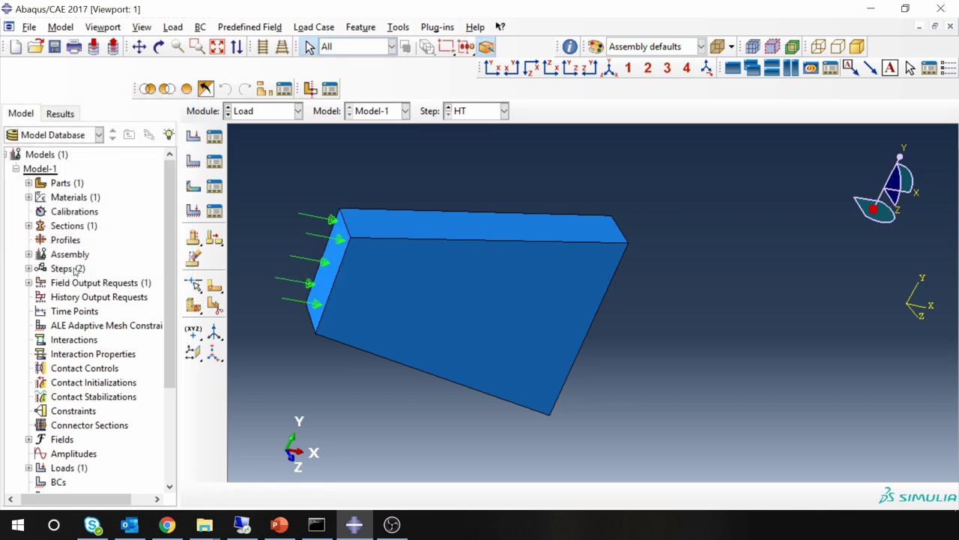
ctrl+alt+drag(573, 304, 463, 285)
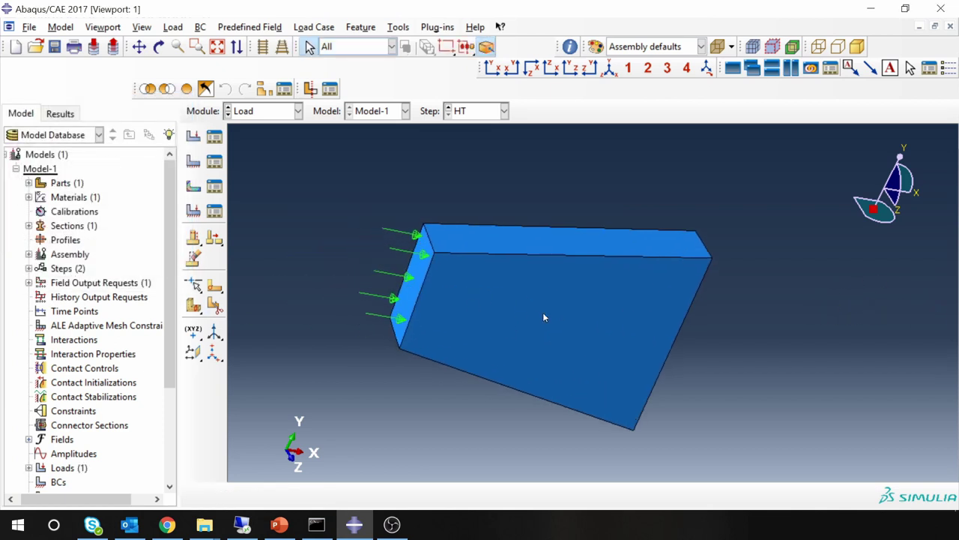
ctrl+alt+drag(607, 312, 520, 327)
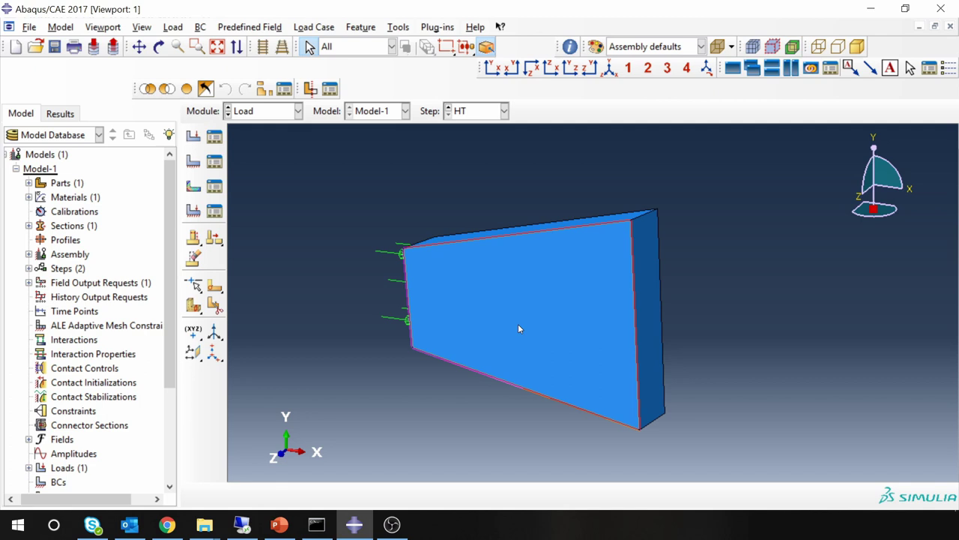
Create a temperature boundary condition named Temp of 300 on the plate's right end face.
click(193, 162)
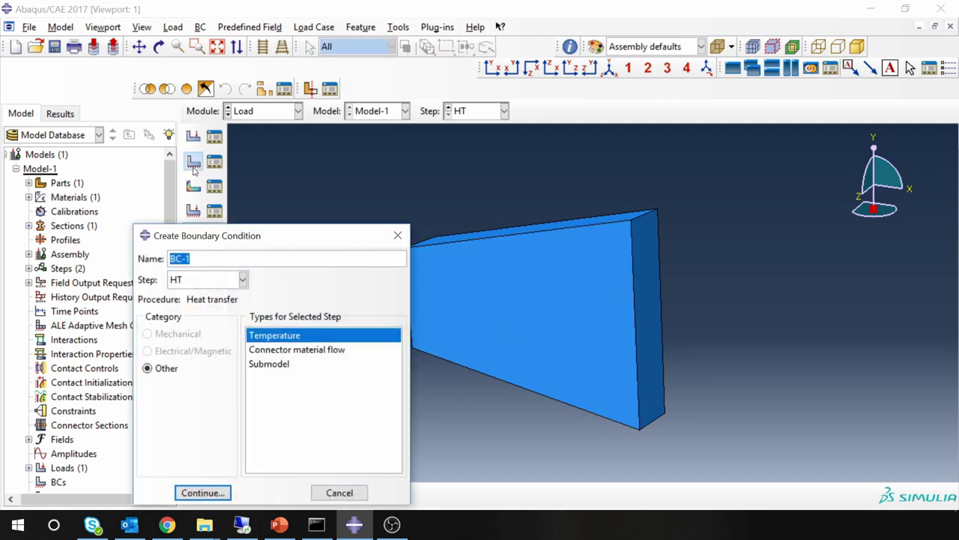
text(Temp)
click(200, 492)
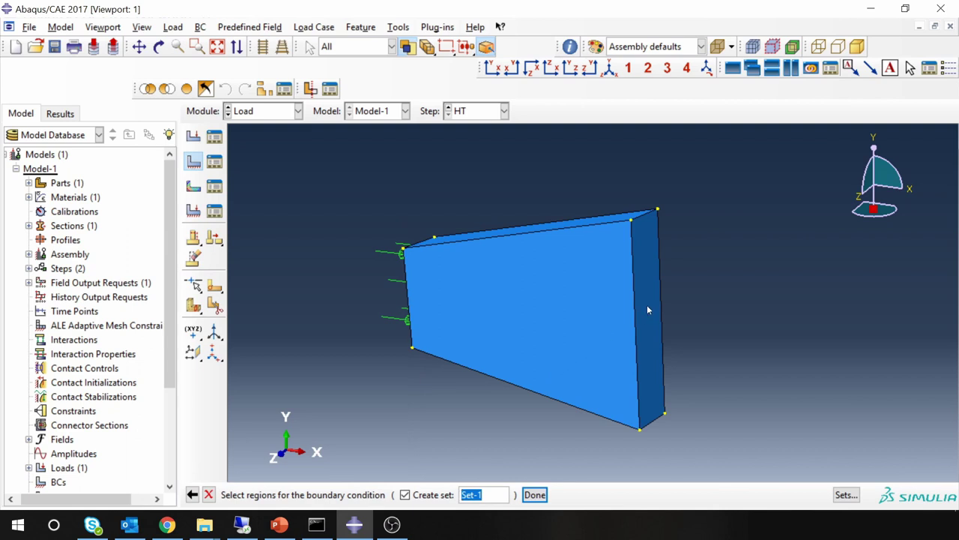
click(648, 310)
middle_click(405, 213)
click(85, 197)
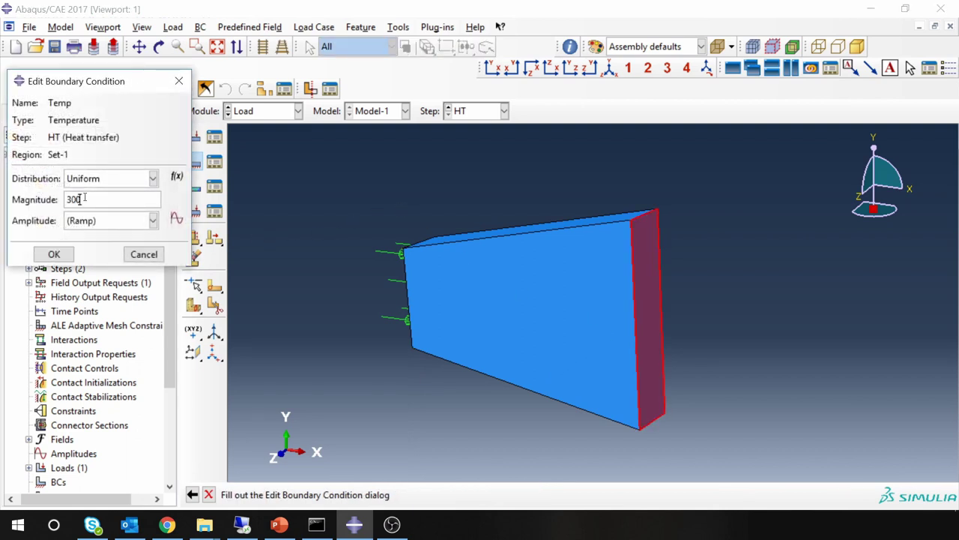
text(300)
click(53, 254)
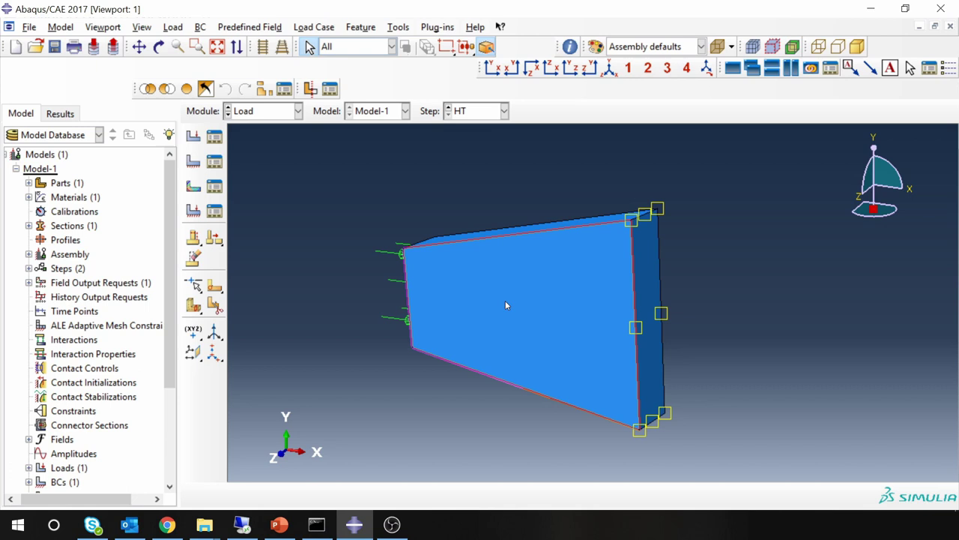
Start a surface film condition interaction named Convection on the plate's front face.
double_click(75, 340)
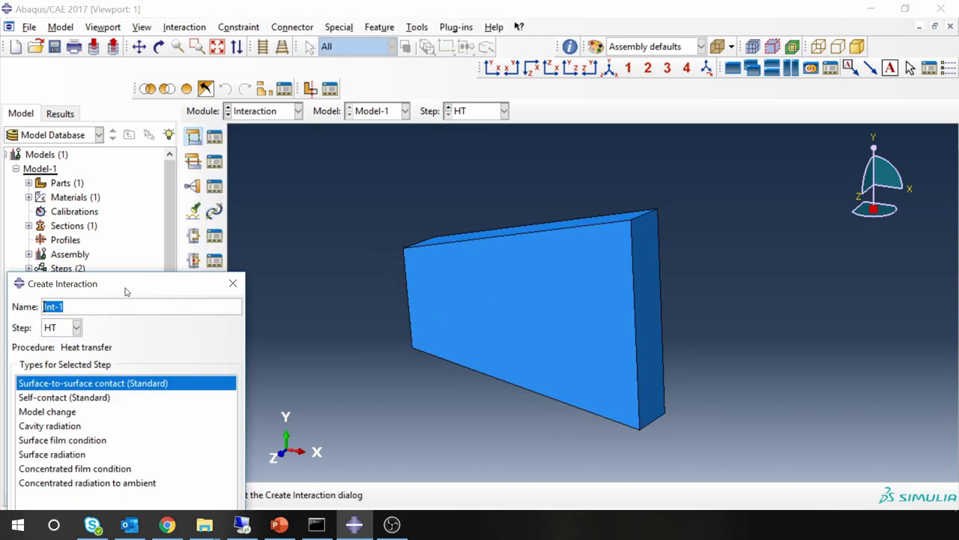
drag(130, 286, 180, 156)
text(Convection)
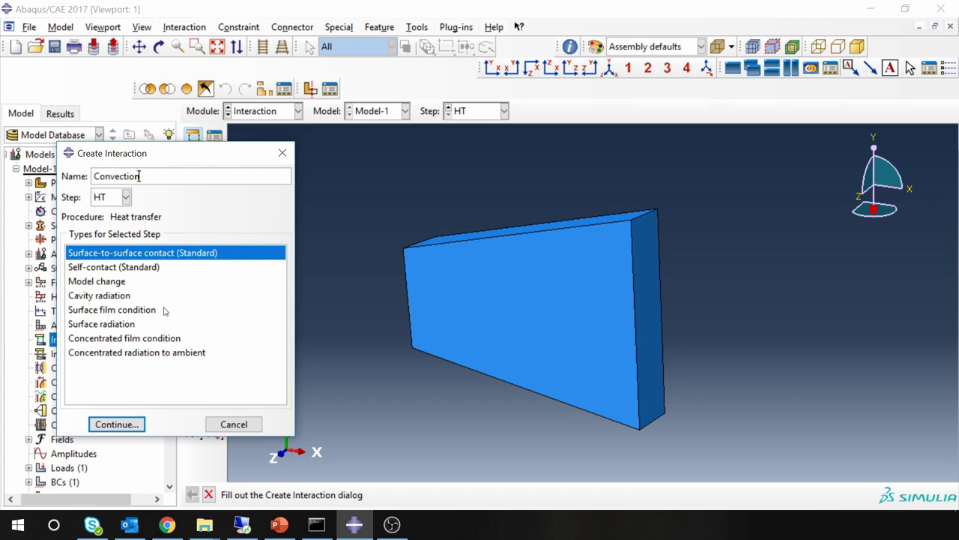
click(86, 312)
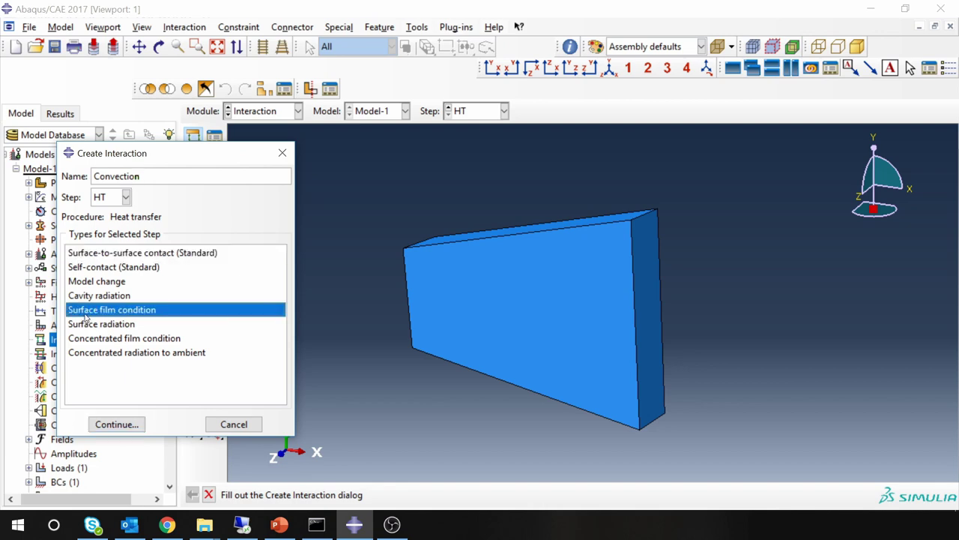
click(130, 424)
click(504, 324)
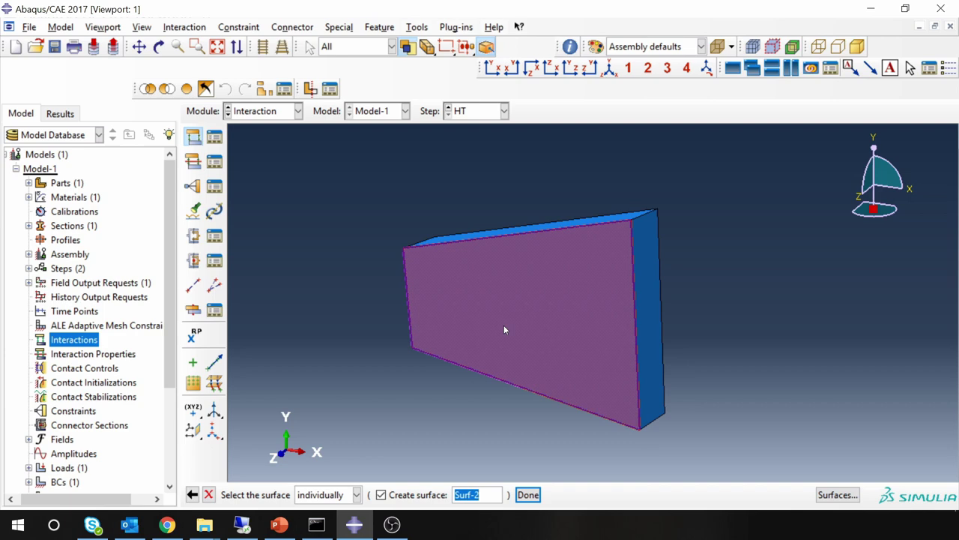
click(528, 494)
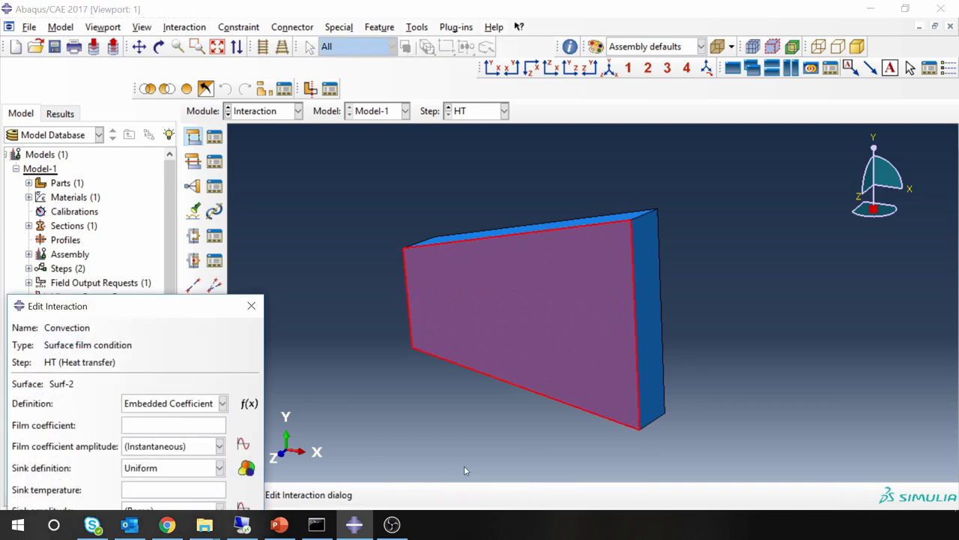
Set the Convection film coefficient to 500 and sink temperature to 298.
drag(160, 310, 189, 156)
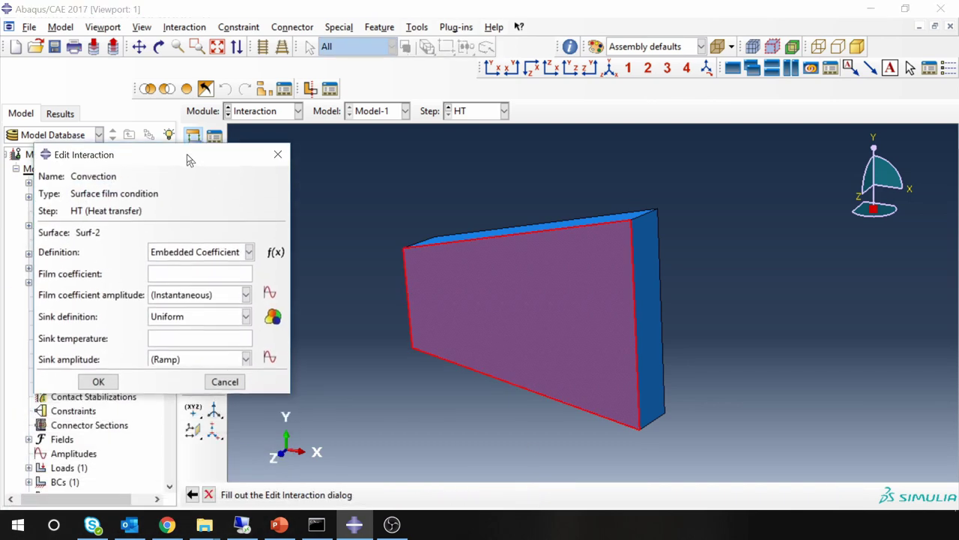
click(166, 272)
text(500)
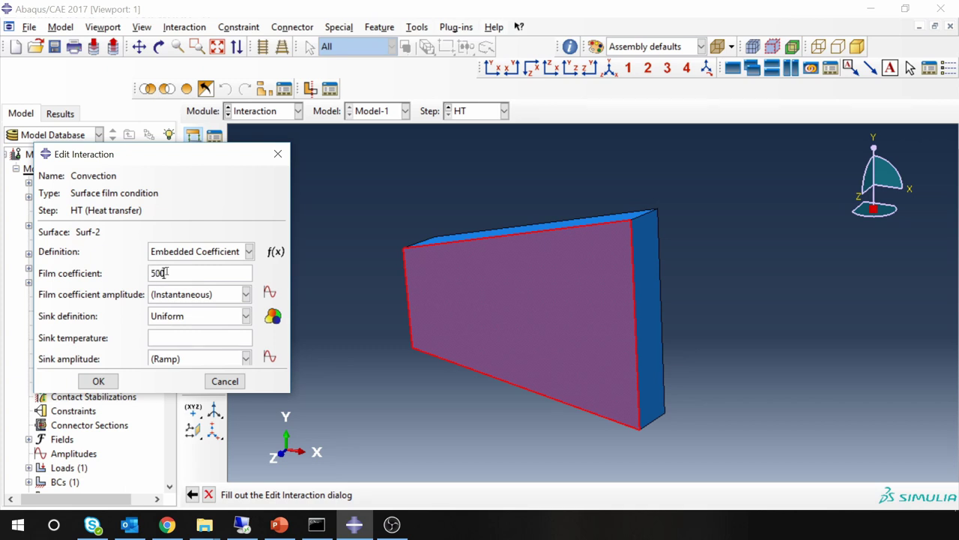
click(164, 337)
text(298)
click(105, 381)
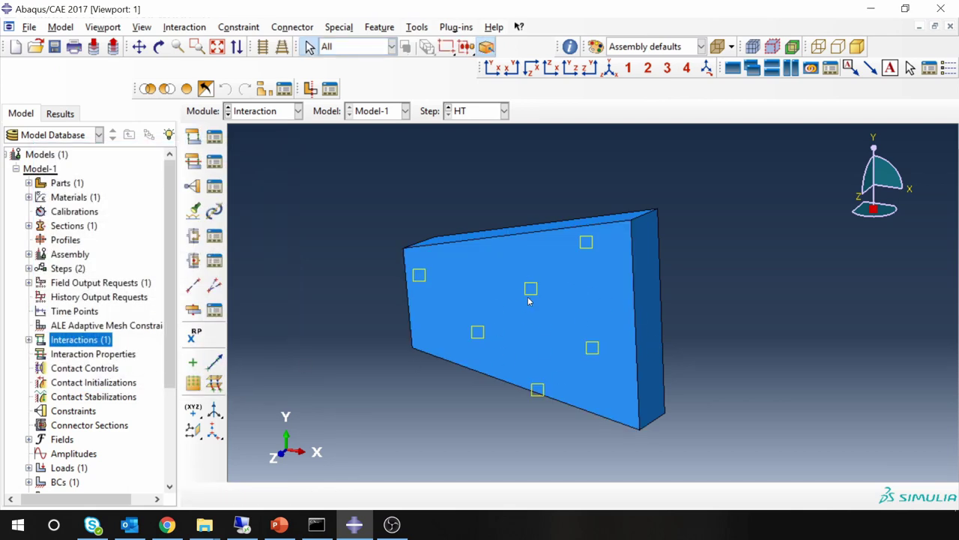
click(270, 112)
In the Mesh module, assign DC3D8 heat-transfer brick elements to the Plate part.
click(258, 213)
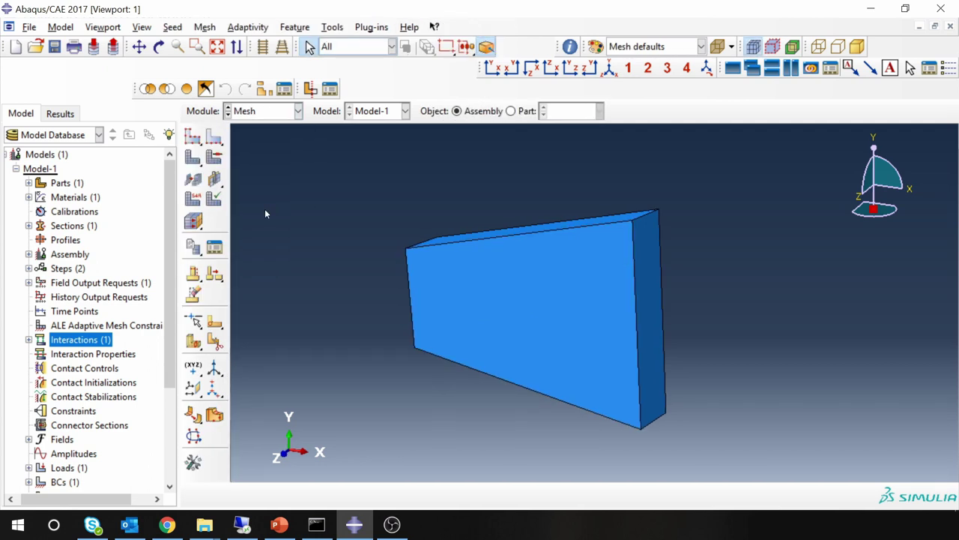
click(511, 111)
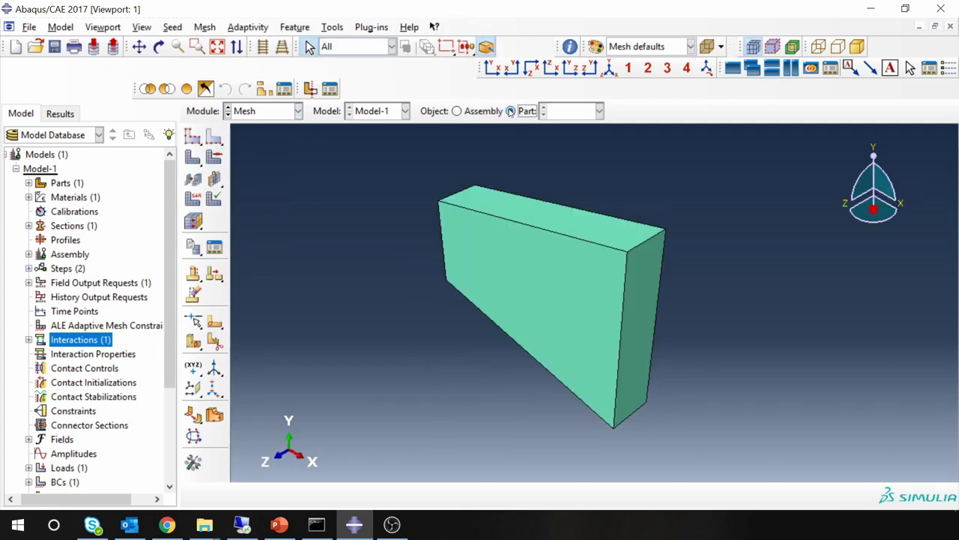
click(204, 27)
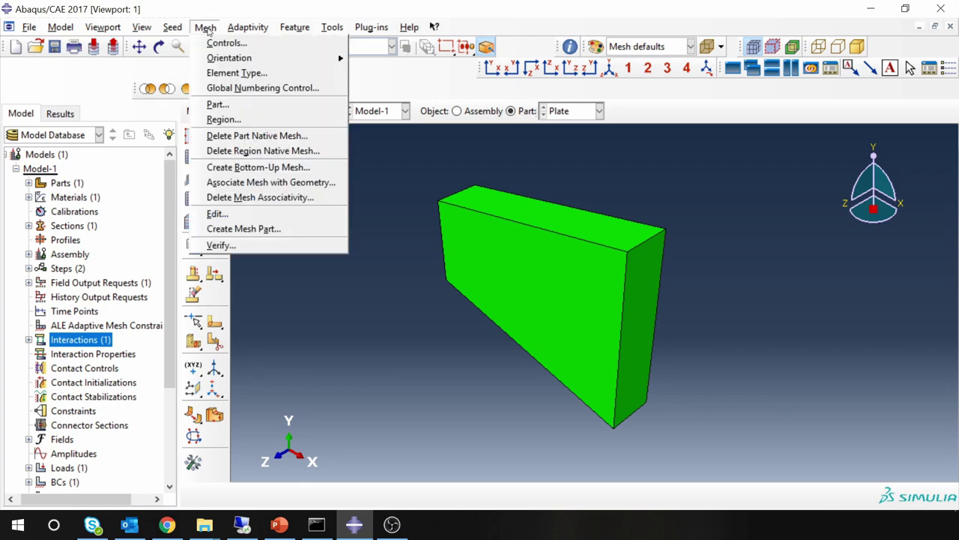
click(234, 73)
click(520, 282)
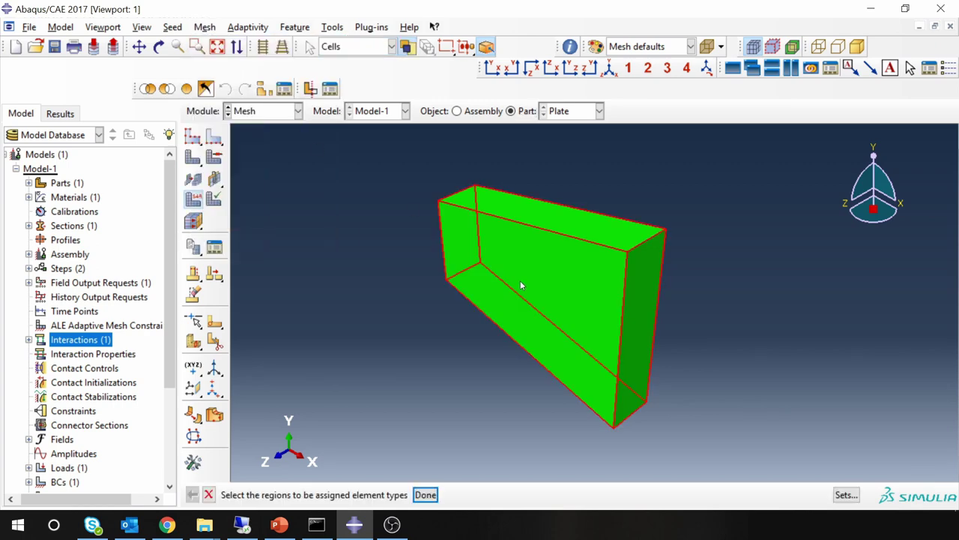
middle_click(358, 284)
click(302, 120)
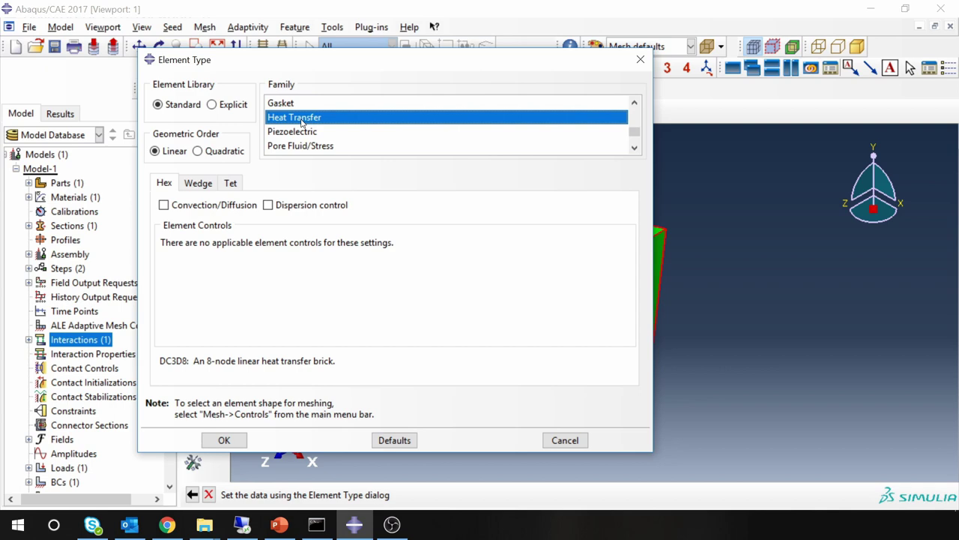
click(225, 440)
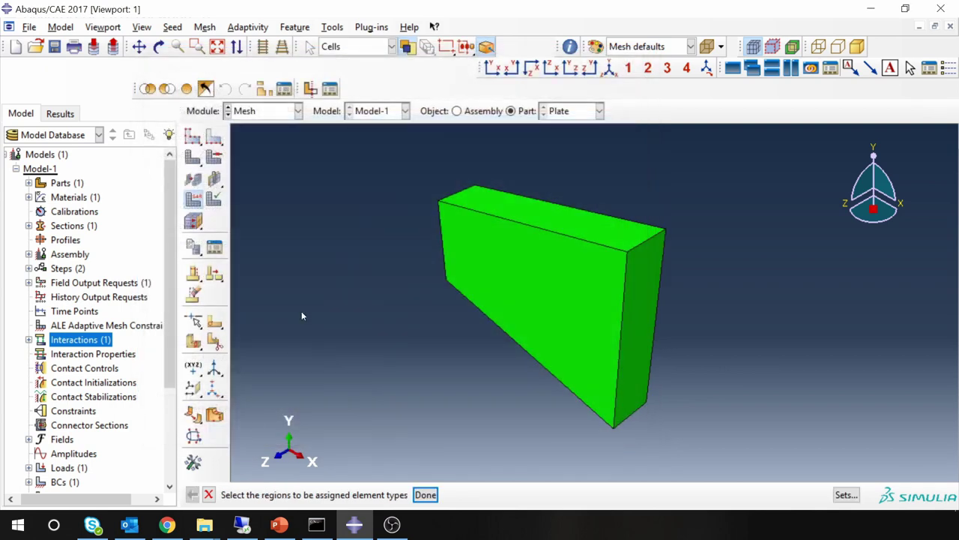
click(189, 137)
Seed the Plate part at global size 0.02 and generate its hexahedral mesh.
click(246, 208)
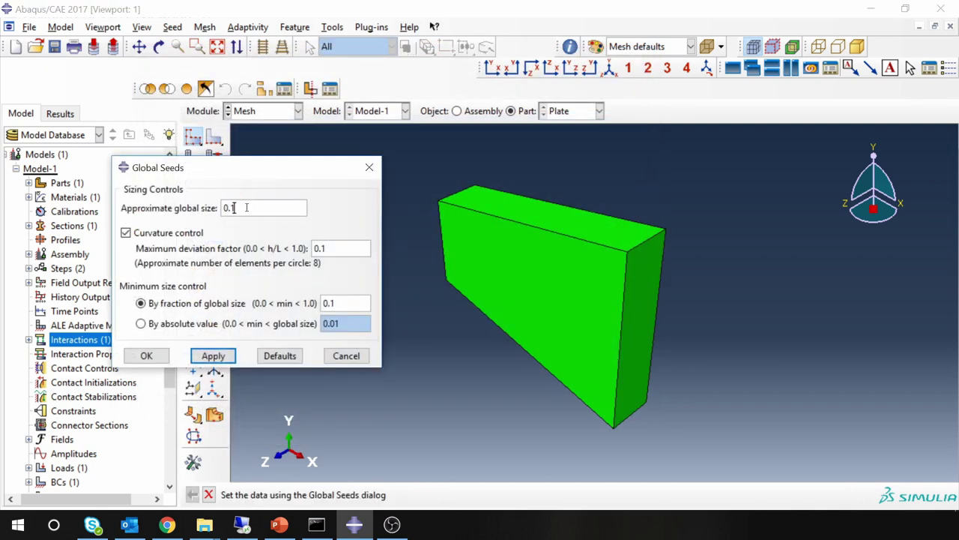
text(0.02)
click(213, 355)
click(146, 355)
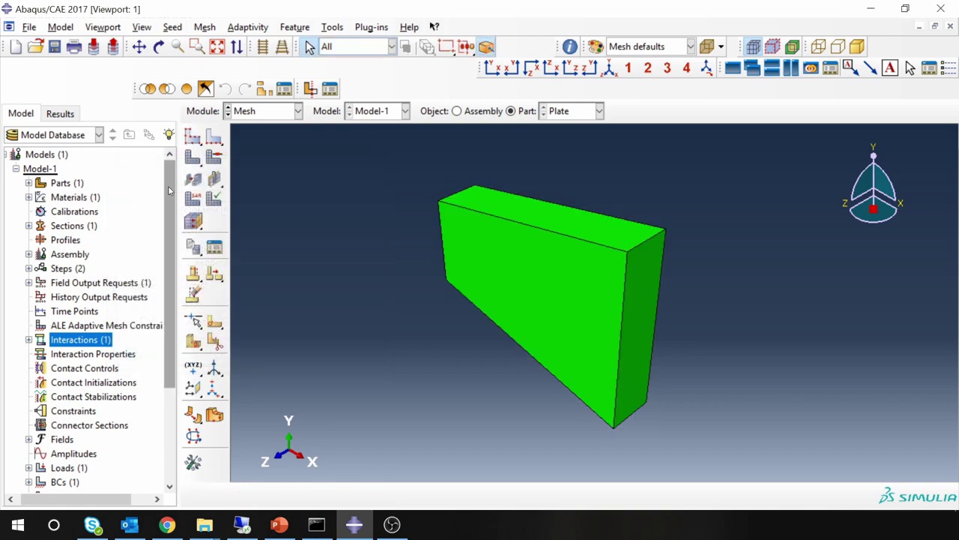
click(193, 178)
middle_click(347, 292)
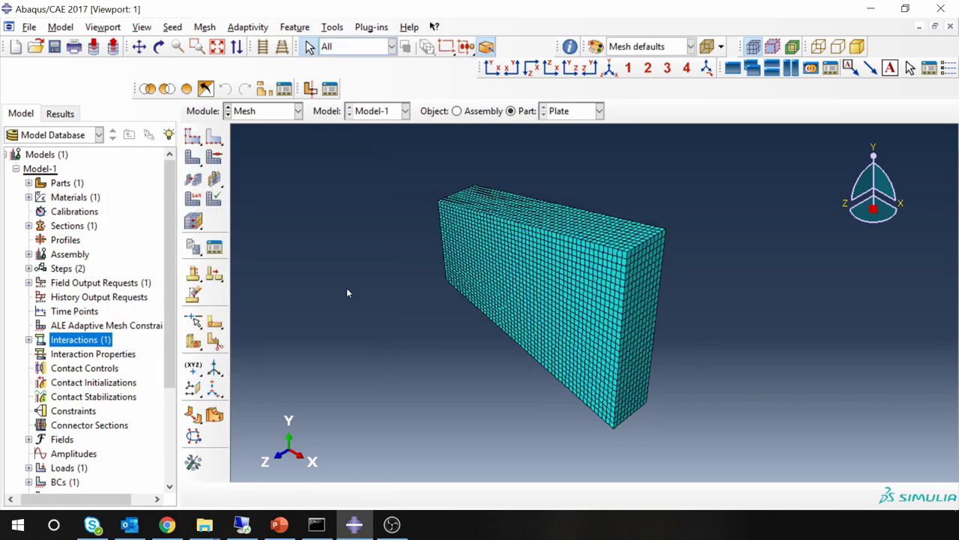
click(274, 112)
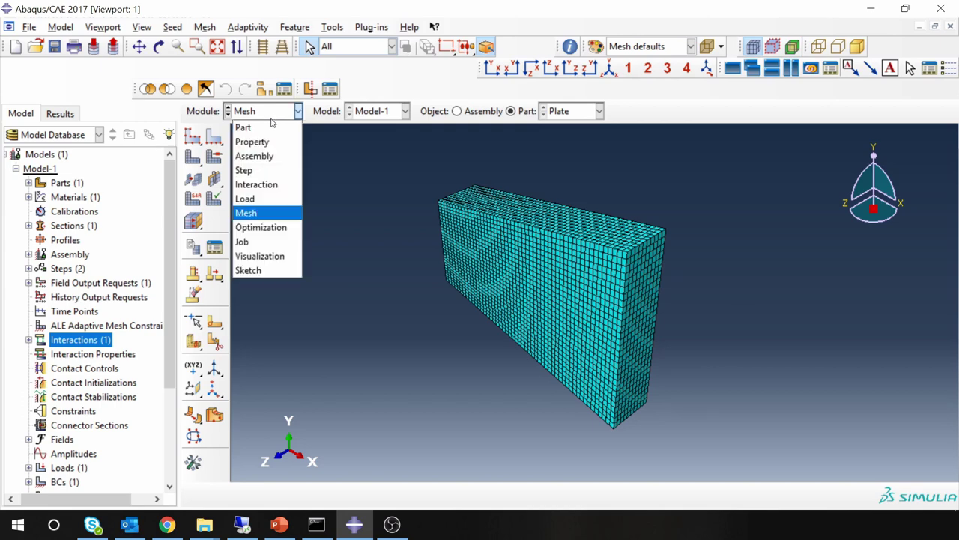
Create a new analysis job named 'Heat_transfer' with default settings.
click(258, 246)
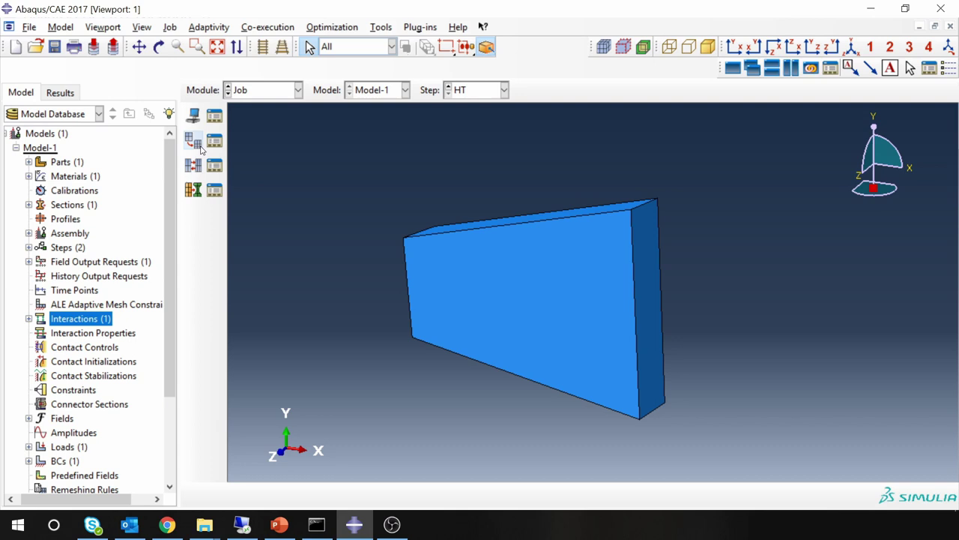
click(194, 117)
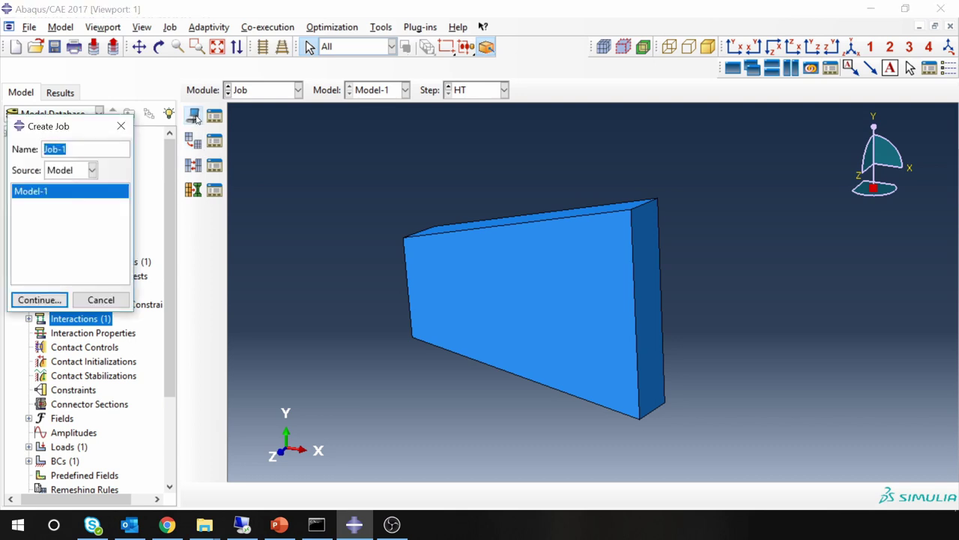
text(Heat_transfer)
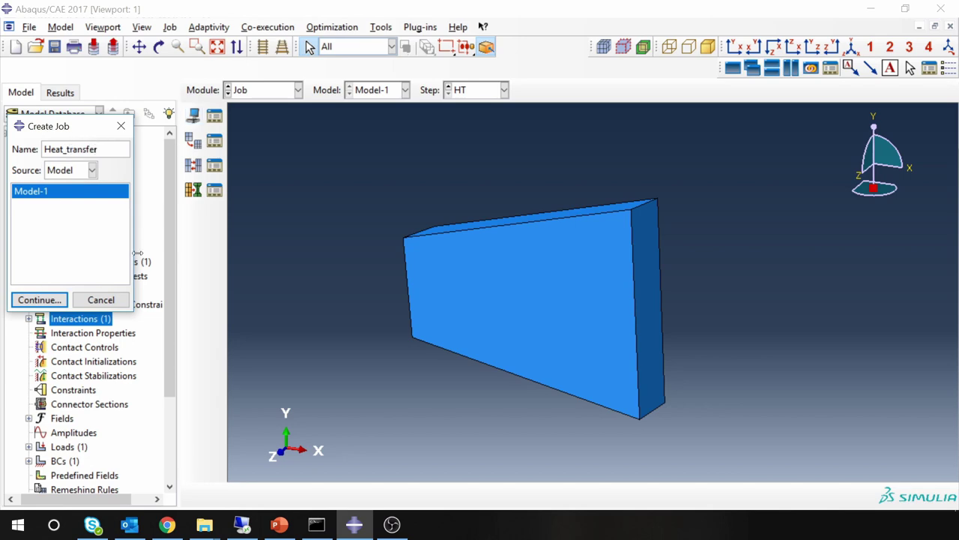
click(39, 299)
click(167, 386)
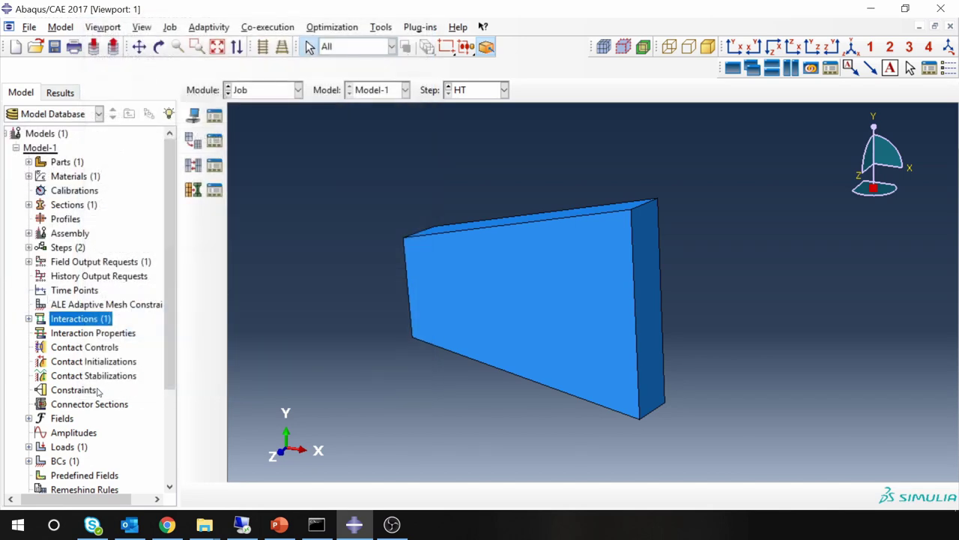
Submit the Heat_transfer job, proceeding past the history output warning.
click(63, 443)
right_click(63, 445)
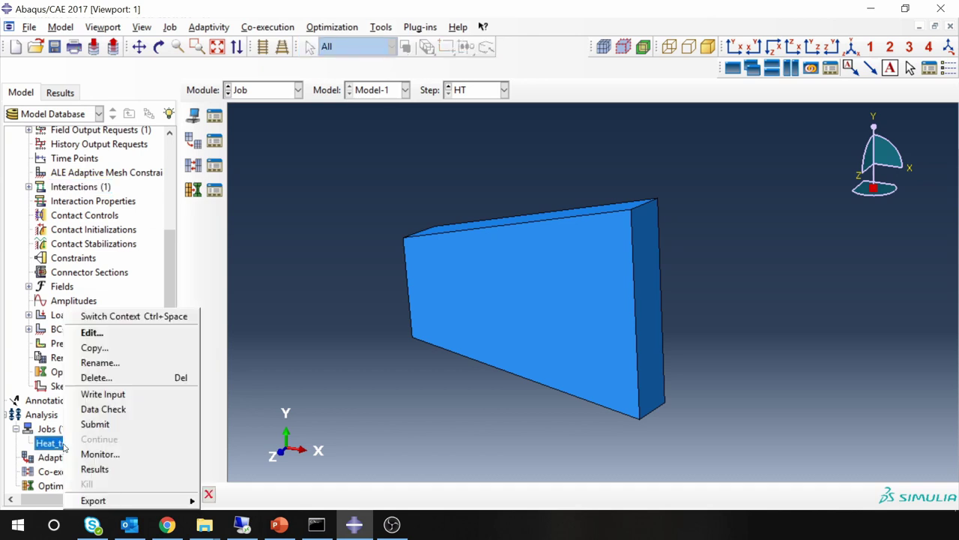
click(111, 424)
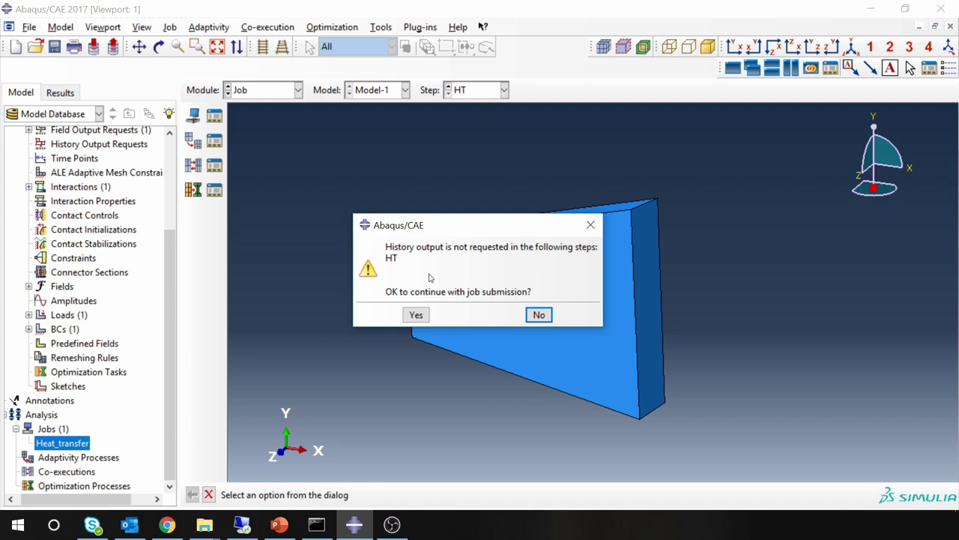
click(416, 315)
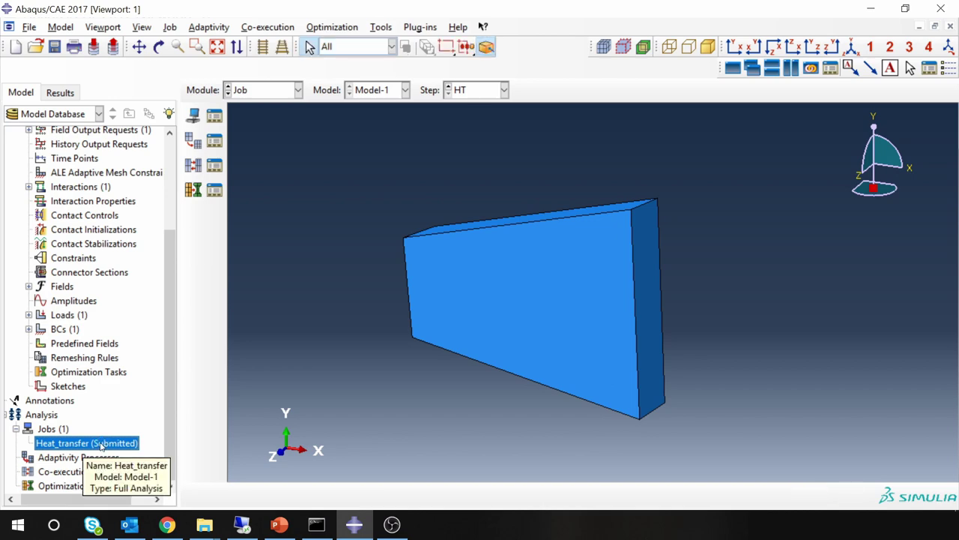
Check in the job monitor that Heat_transfer completed, then close the monitor.
right_click(100, 443)
click(137, 455)
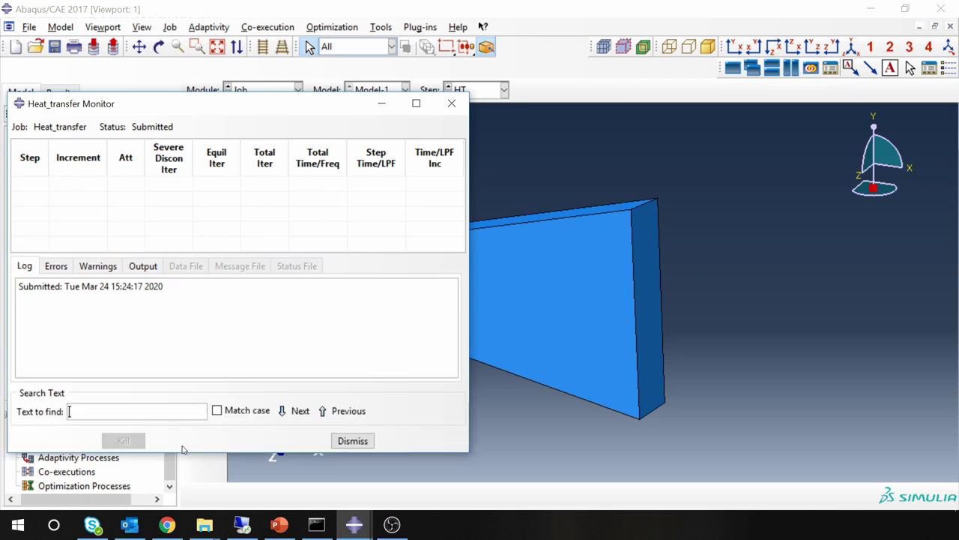
click(349, 442)
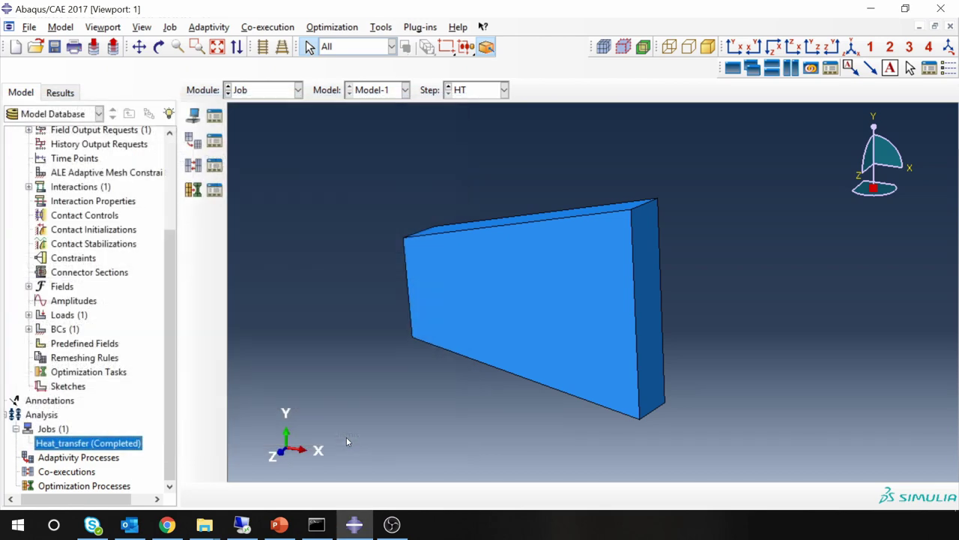
right_click(109, 444)
Open the Heat_transfer results and plot the NT11 temperature contour instead of HFL.
click(139, 469)
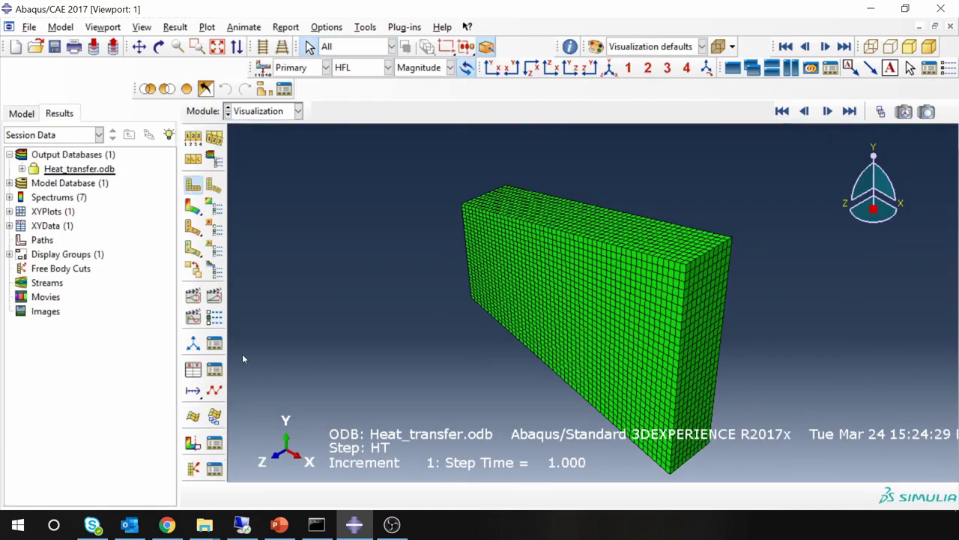
click(196, 209)
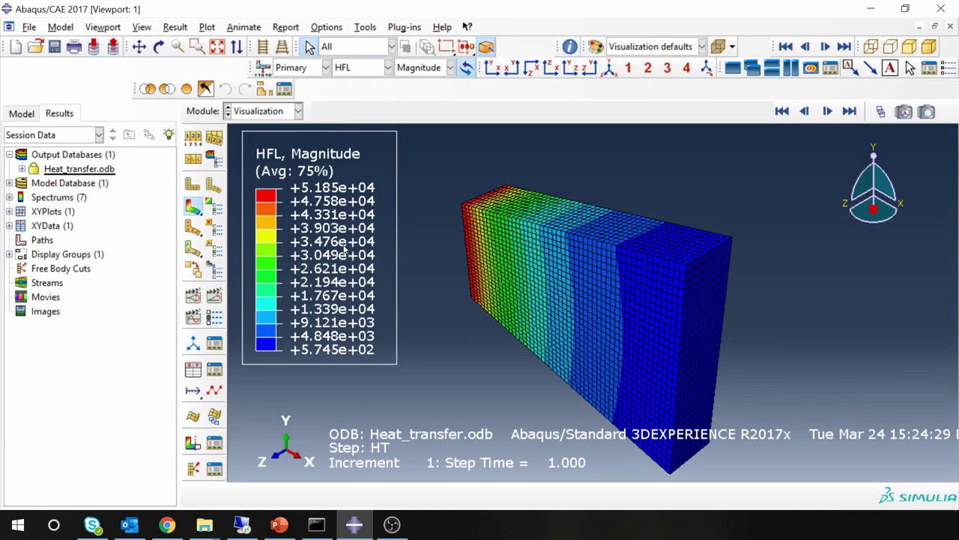
scroll(571, 333, up, 2)
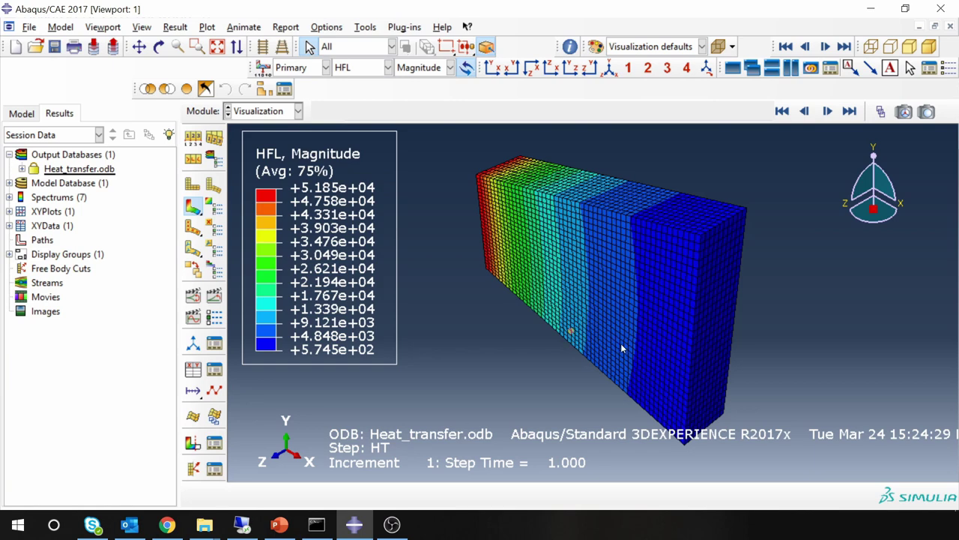
click(350, 66)
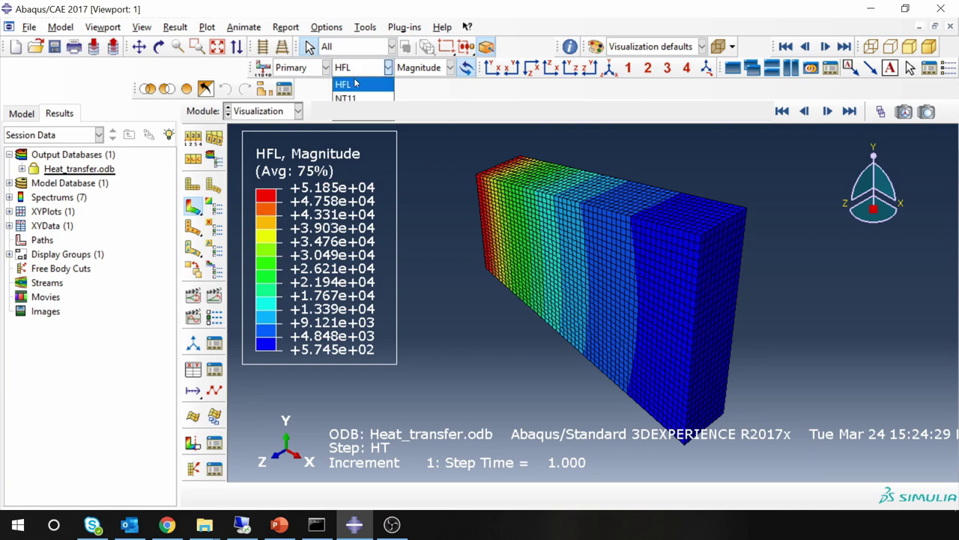
click(357, 99)
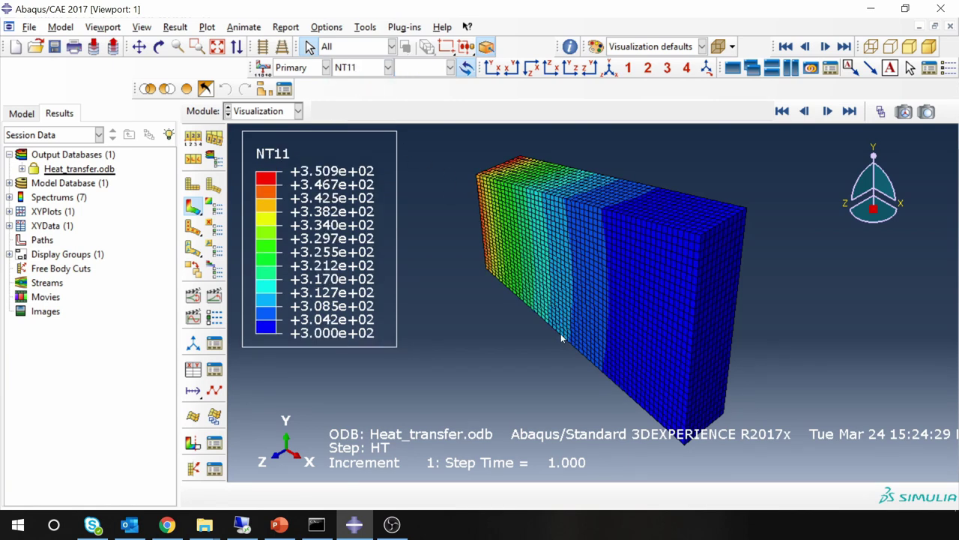
Rotate and zoom the plate to inspect the NT11 temperature variation (300–350.9).
ctrl+alt+drag(555, 367, 552, 233)
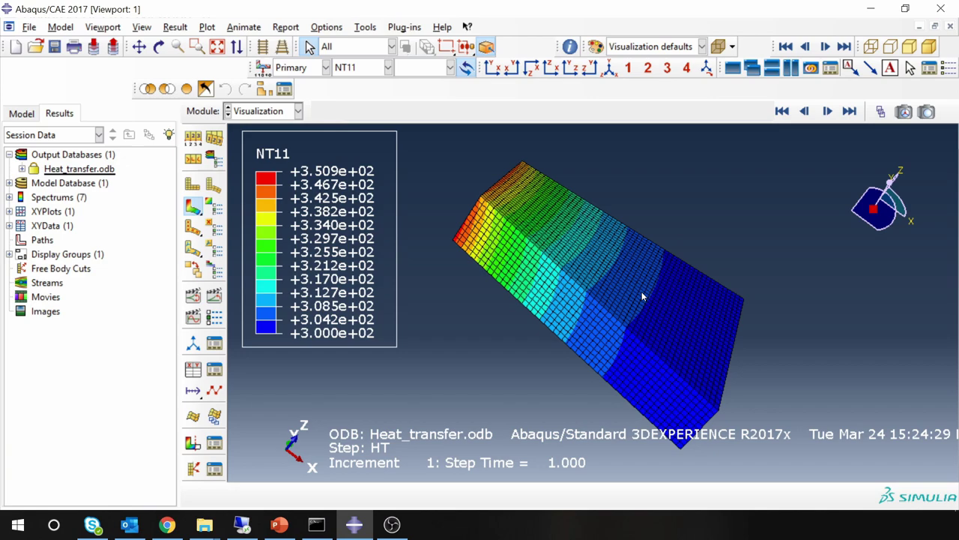
scroll(477, 241, up, 4)
scroll(477, 241, up, 1)
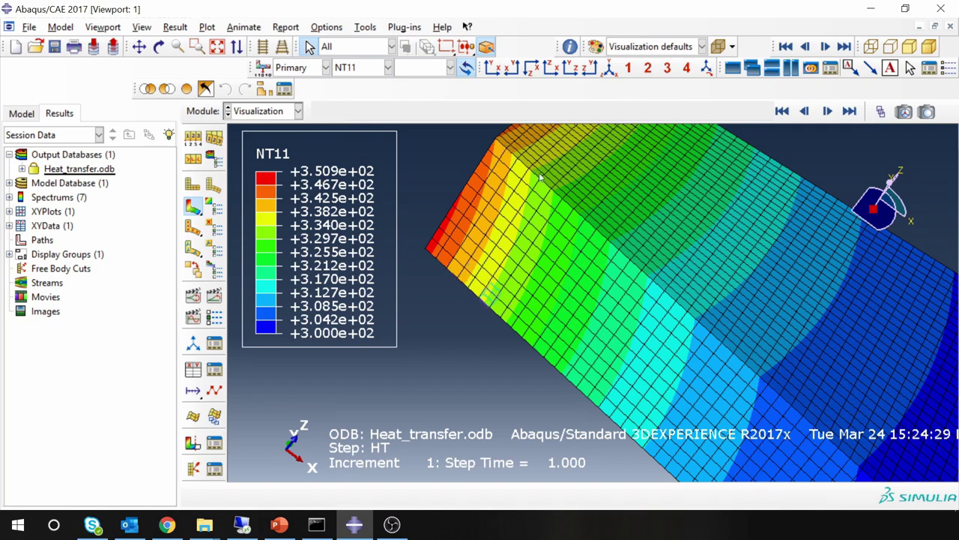
scroll(615, 240, down, 4)
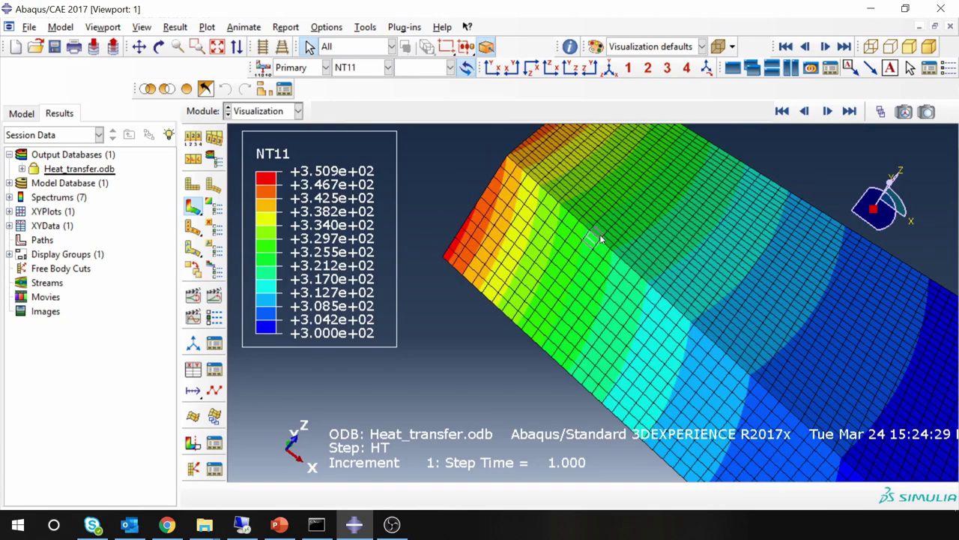
scroll(496, 185, down, 1)
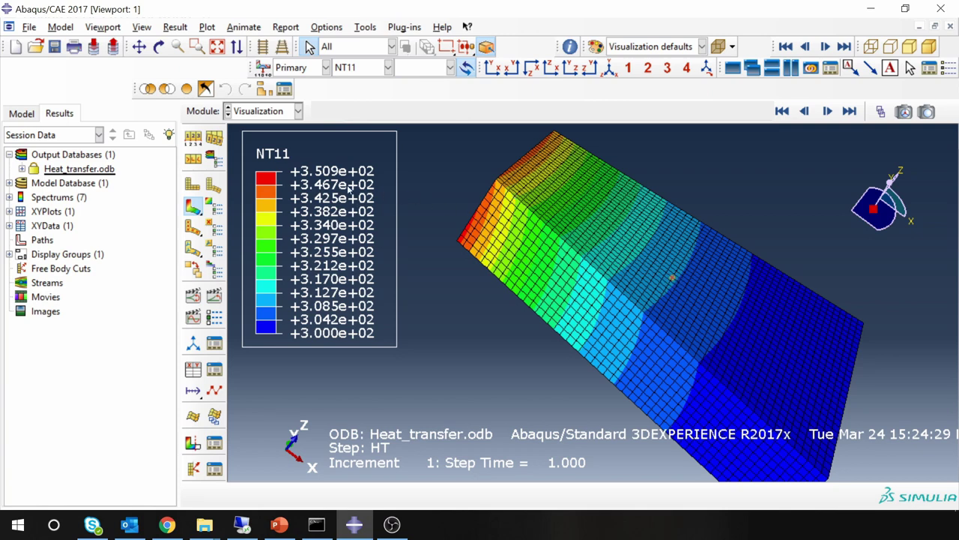
scroll(524, 233, up, 2)
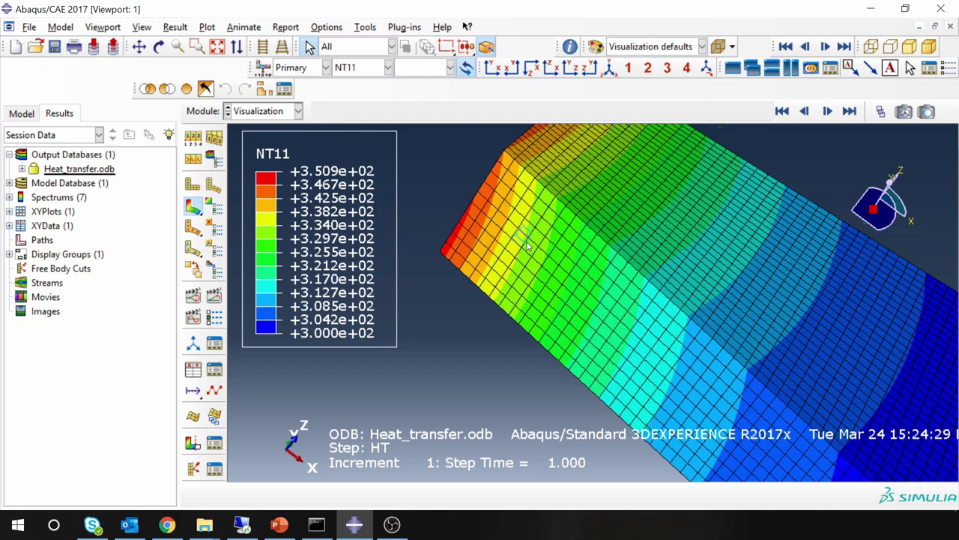
scroll(529, 247, down, 1)
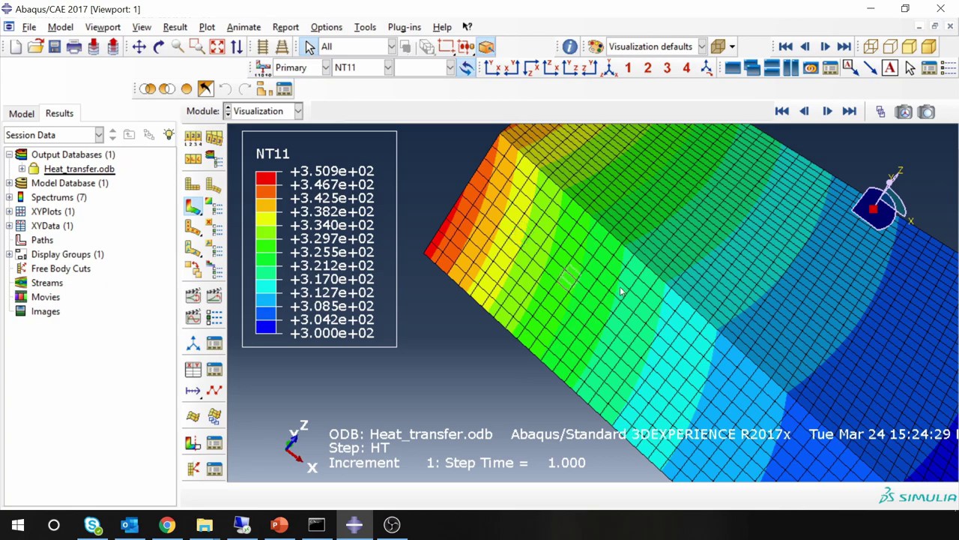
scroll(569, 273, up, 3)
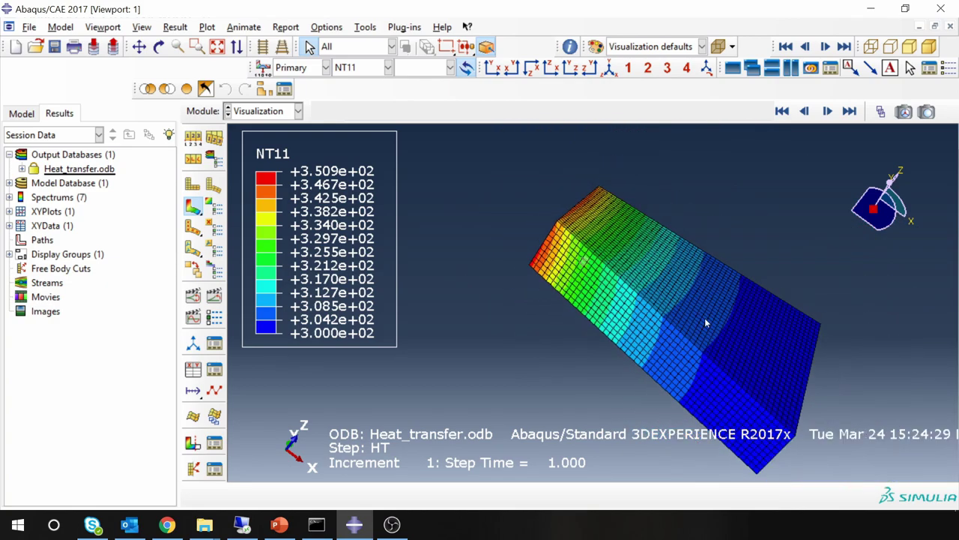
ctrl+alt+drag(704, 317, 569, 353)
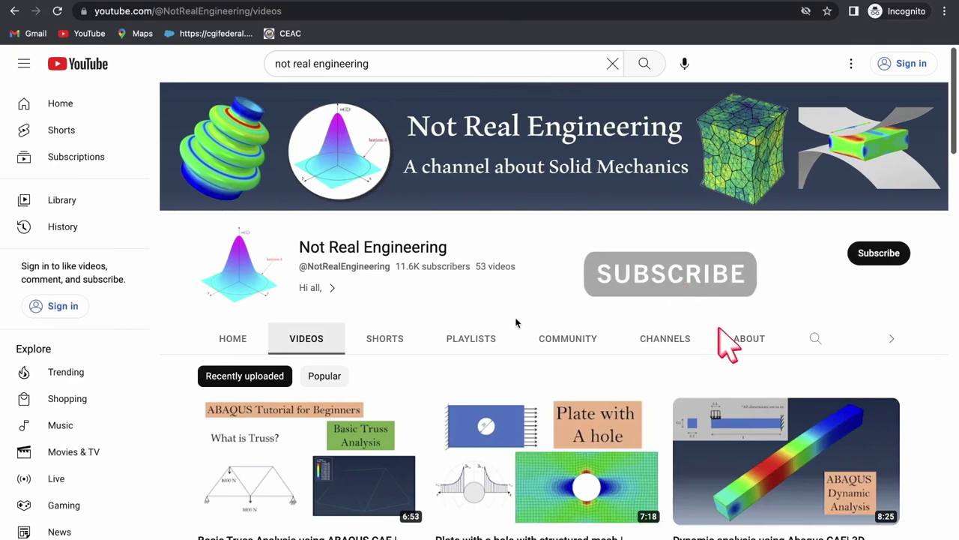
Browse the Not Real Engineering playlists and open the ANSYS tutorials playlist.
click(477, 347)
scroll(484, 389, down, 3)
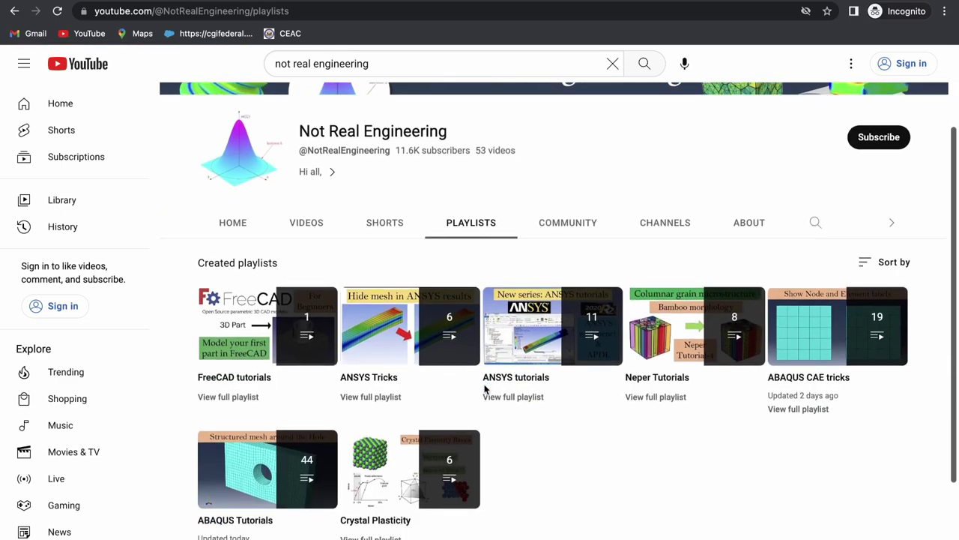
scroll(484, 389, up, 3)
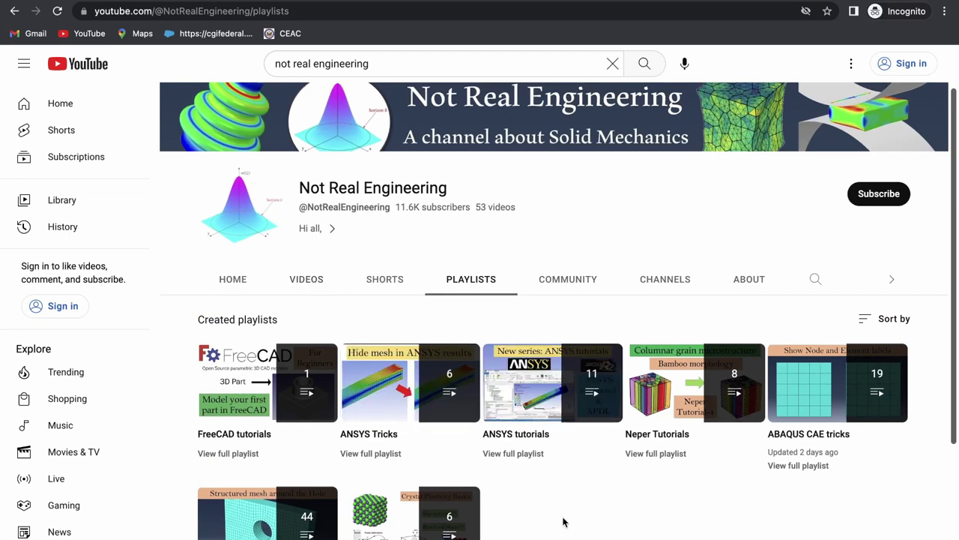
scroll(564, 521, down, 1)
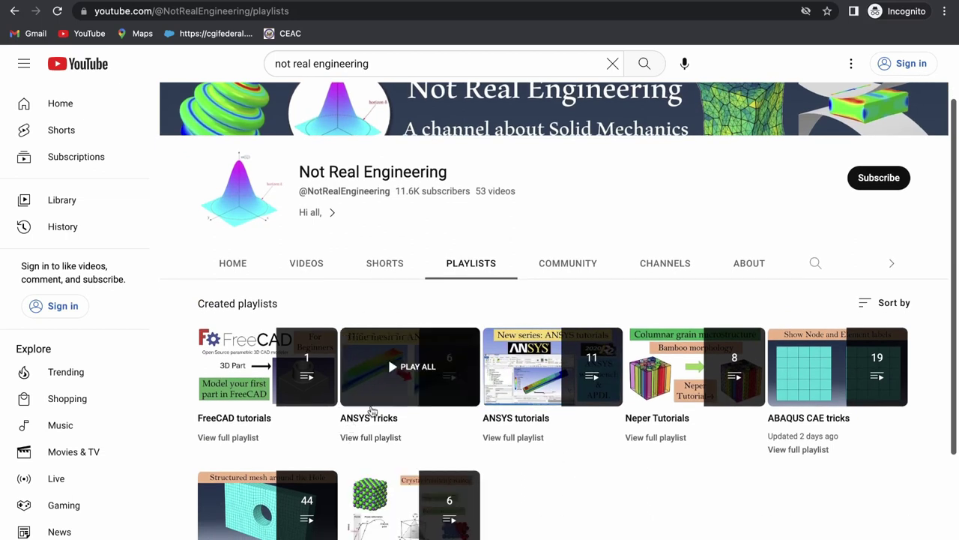
scroll(531, 421, down, 2)
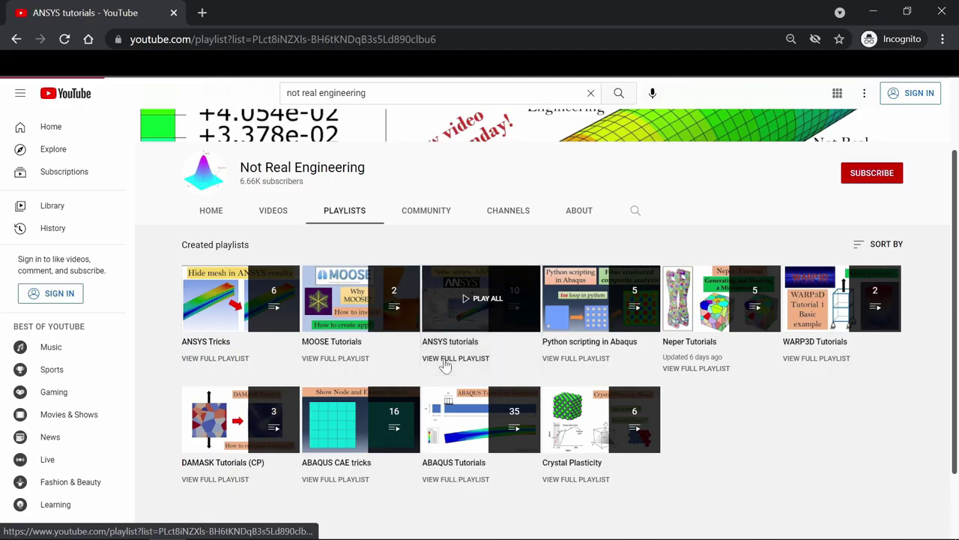
click(442, 363)
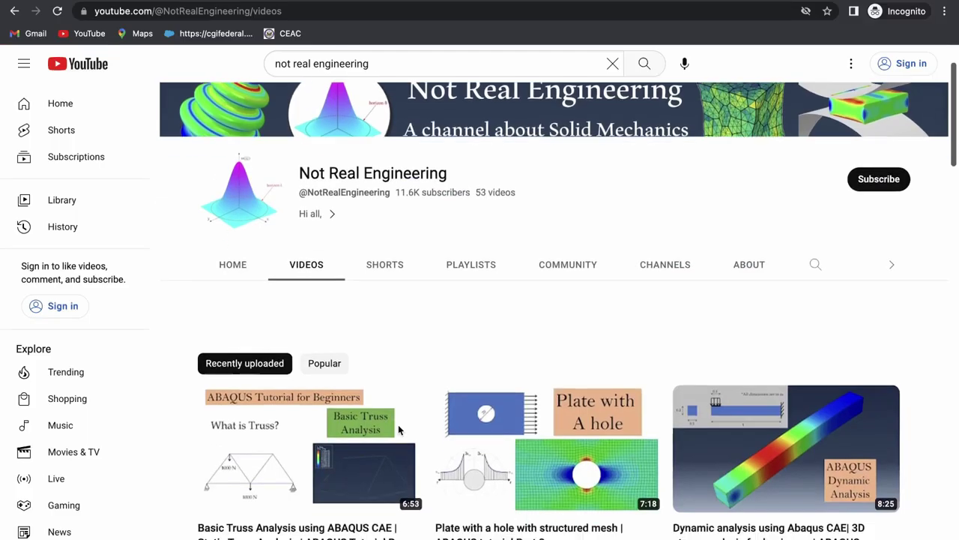
Scroll through the NotRealEngineering GitHub profile's popular repositories.
scroll(398, 424, down, 4)
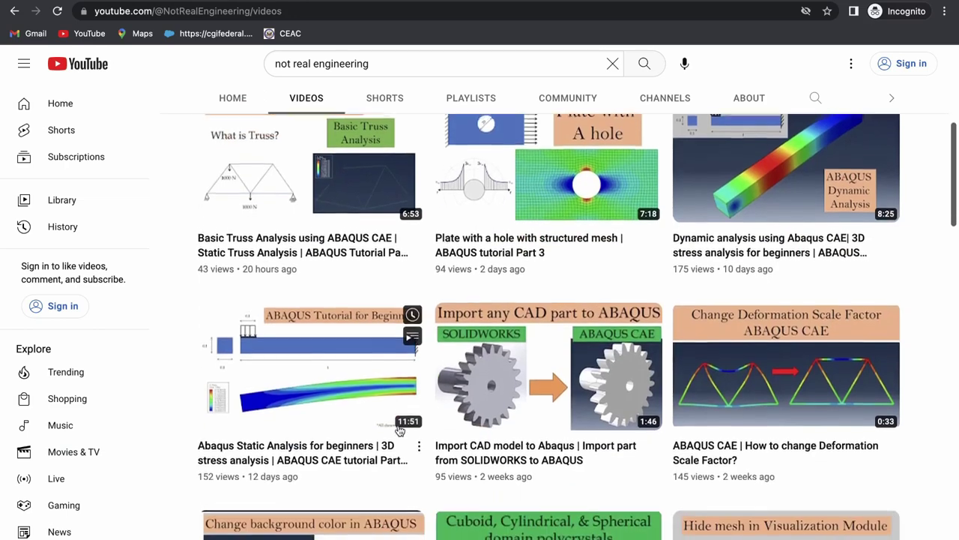
scroll(398, 431, up, 5)
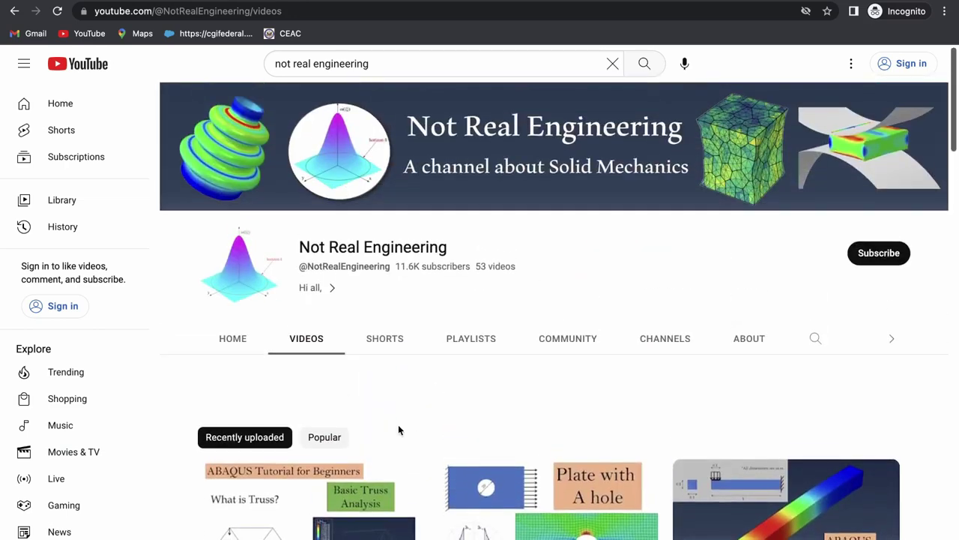